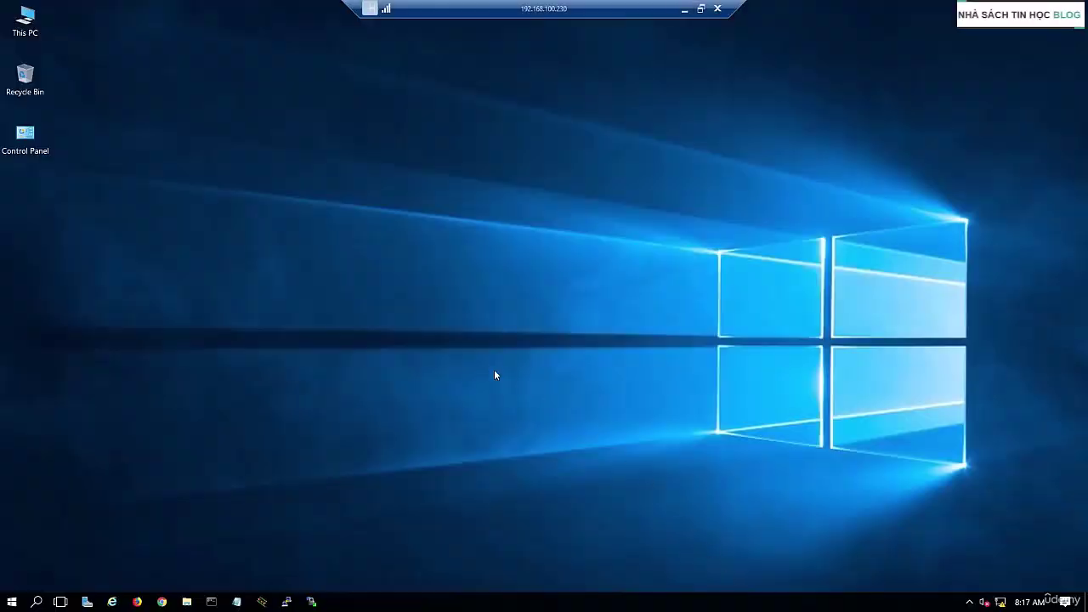
# Launch Server Manager and open DNS Manager for the SRV server from the DNS role page
pyautogui.click(87, 601)
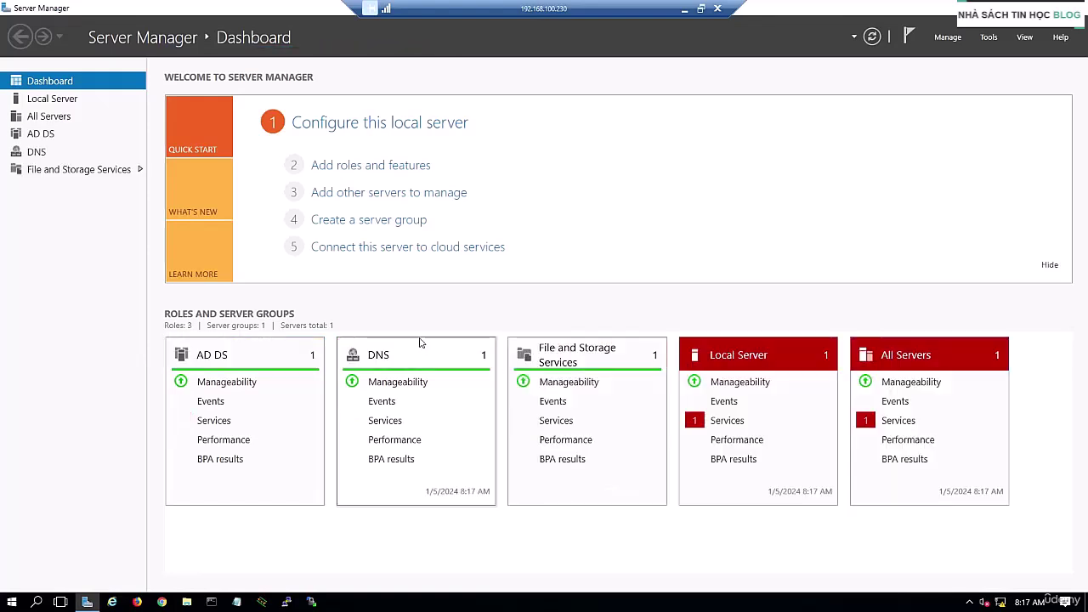
pyautogui.click(33, 154)
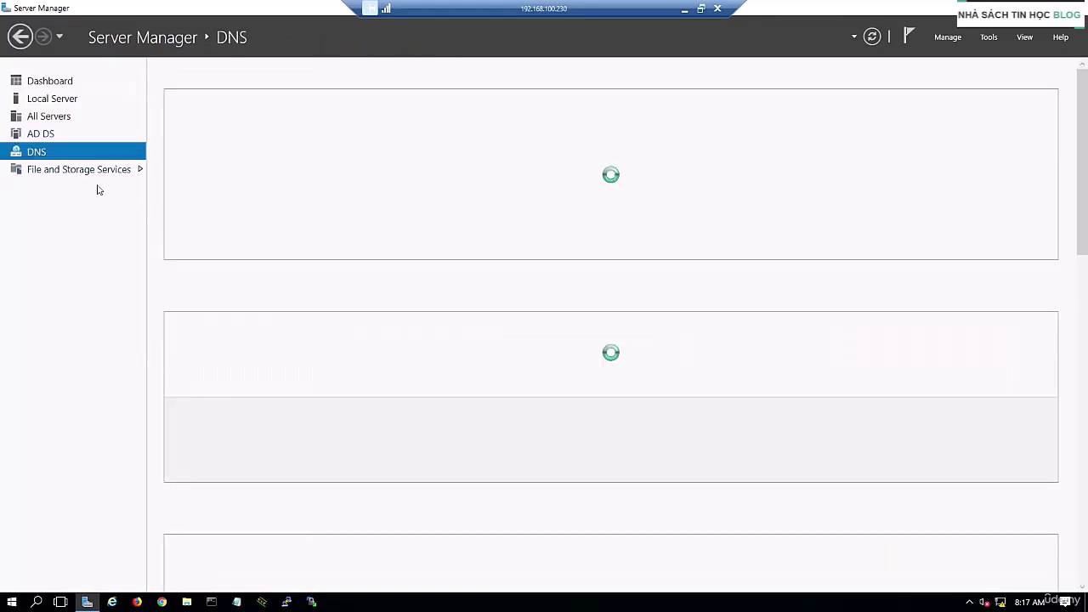
pyautogui.rightClick(178, 161)
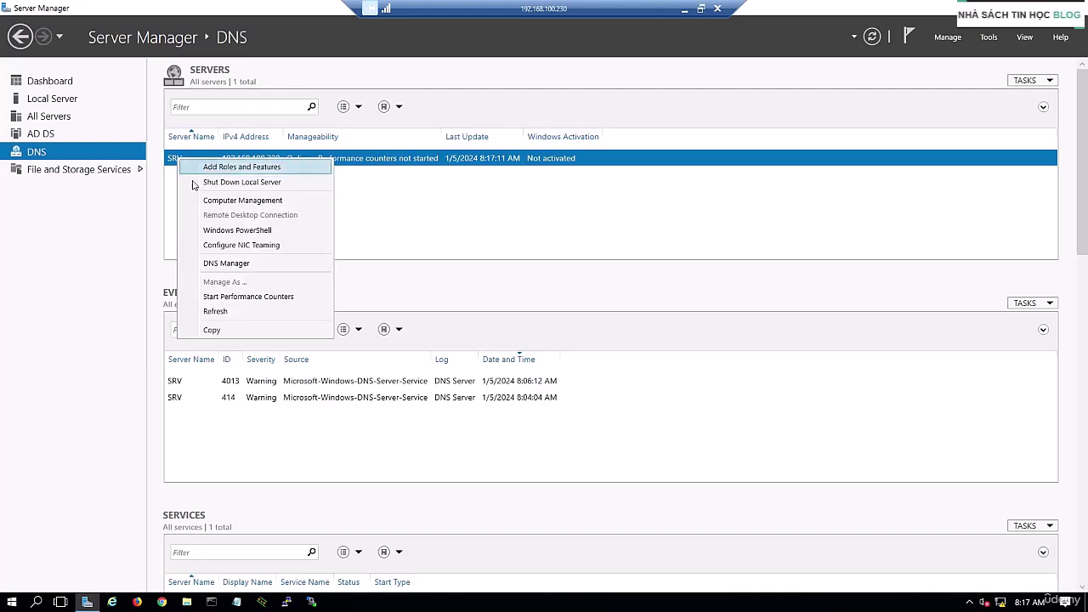
pyautogui.click(208, 262)
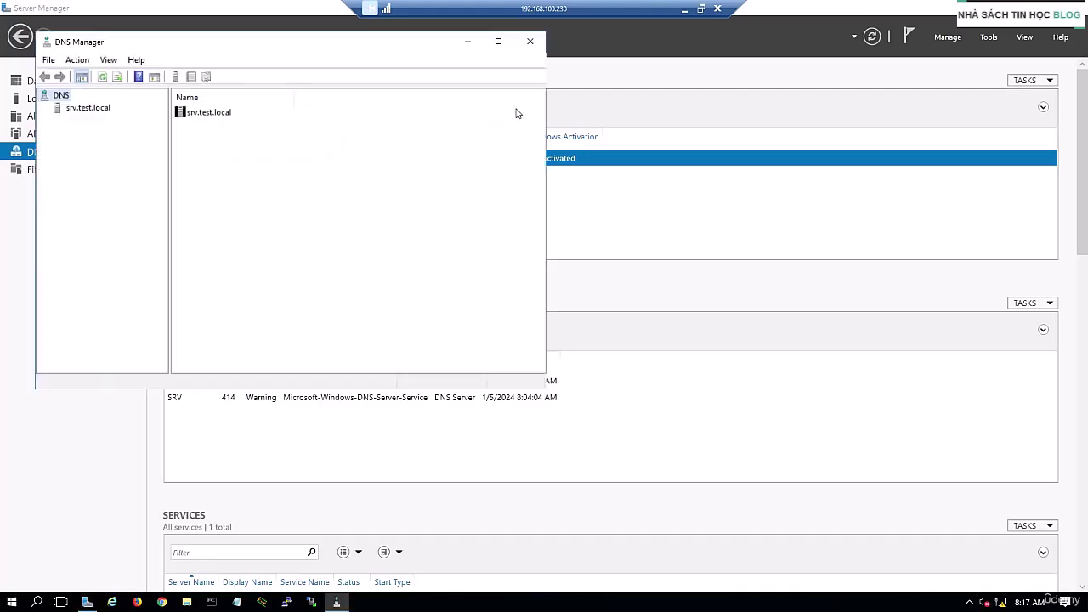
# Close DNS Manager and reopen it from Server Manager's list of administrative tools
pyautogui.click(529, 41)
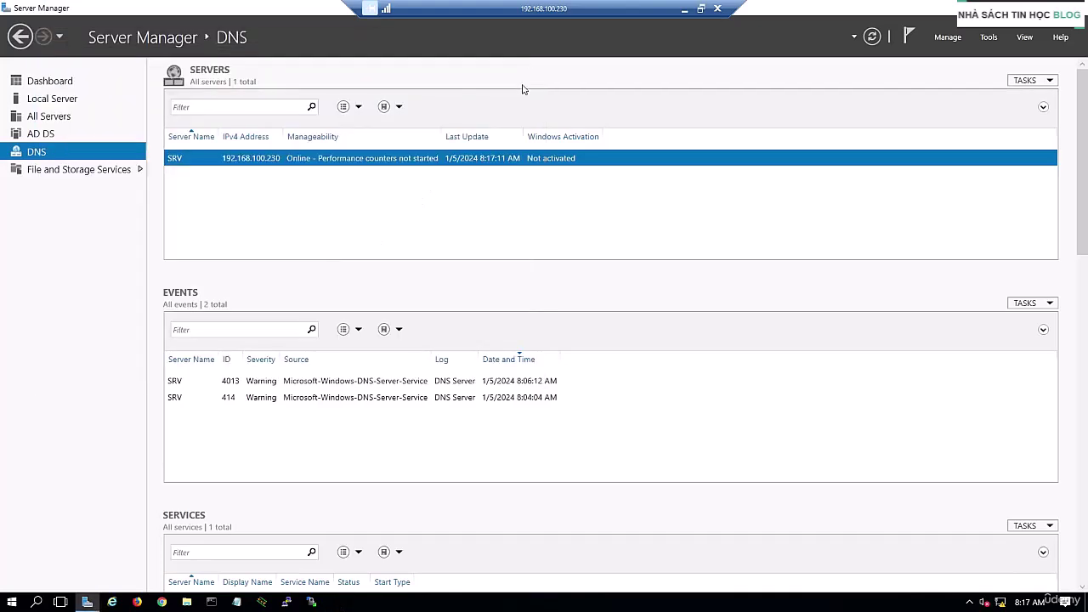
pyautogui.click(988, 36)
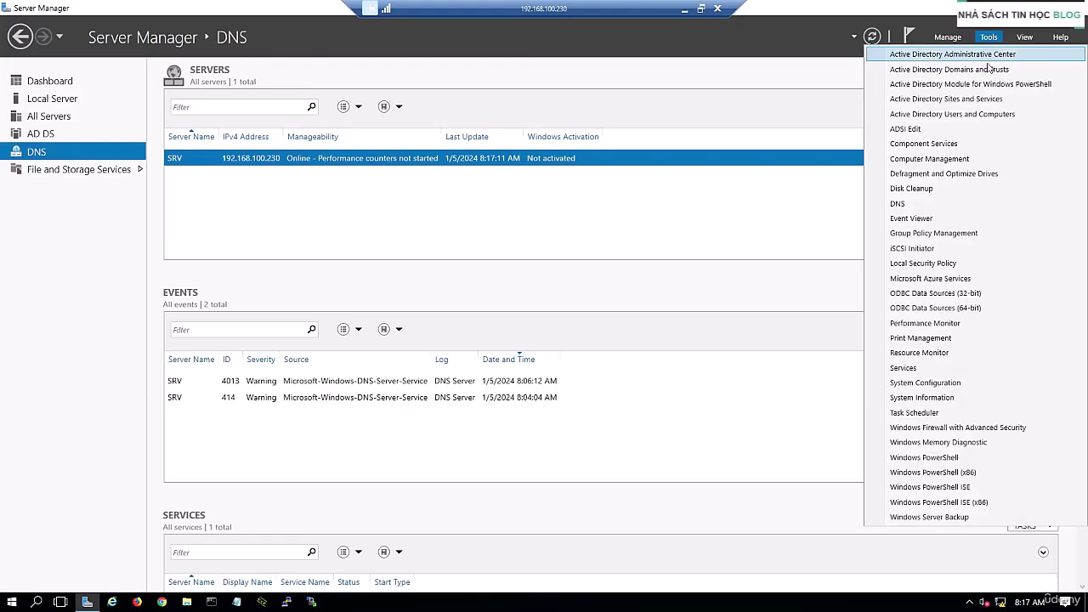
pyautogui.click(920, 205)
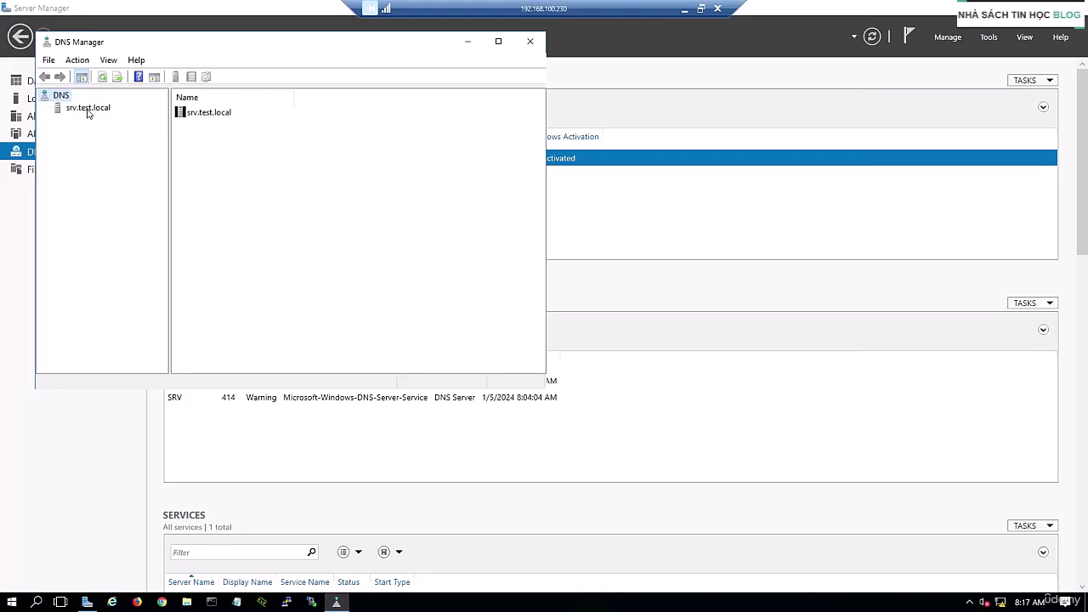
# Expand srv.test.local and its forward lookup zones, and view the records in the test.local zone
pyautogui.doubleClick(104, 113)
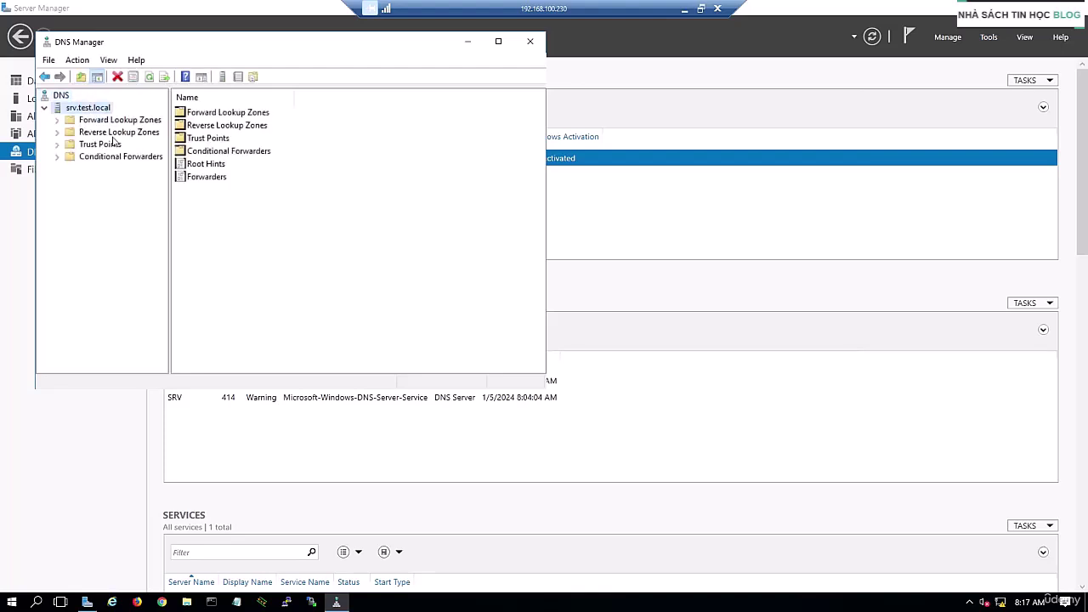
pyautogui.doubleClick(108, 122)
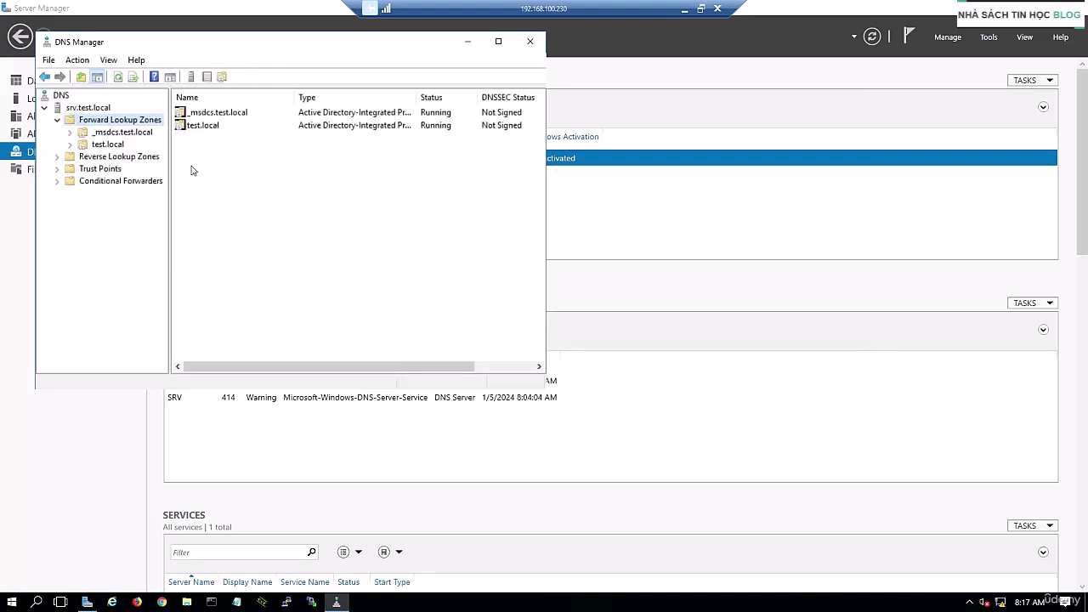
pyautogui.doubleClick(201, 125)
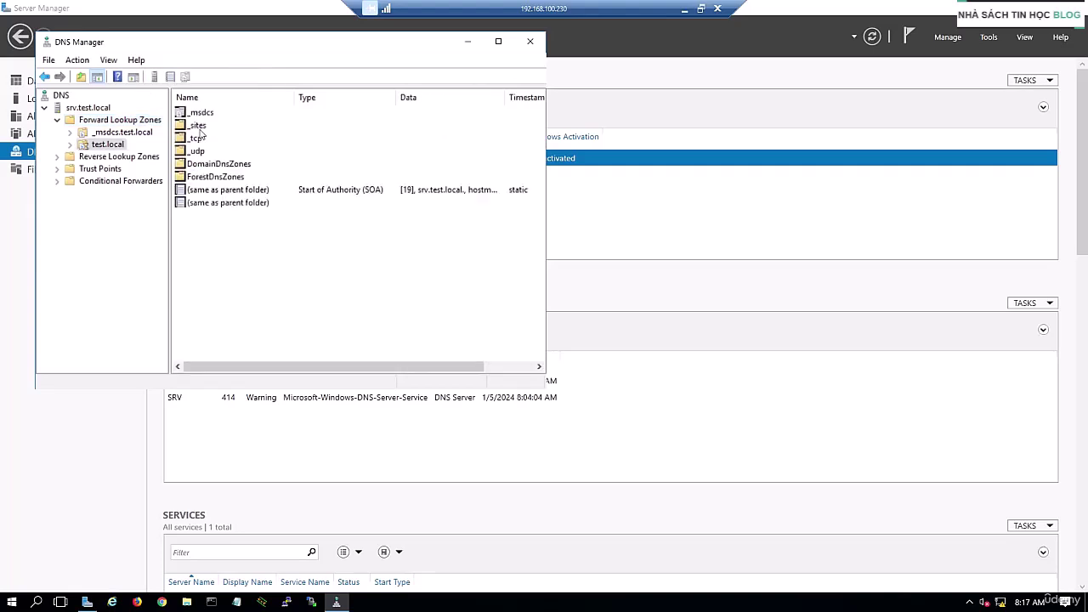
# Start a new IPv4 reverse lookup zone as an Active Directory-stored primary zone, replicated to all DNS servers in the test.local domain
pyautogui.click(121, 159)
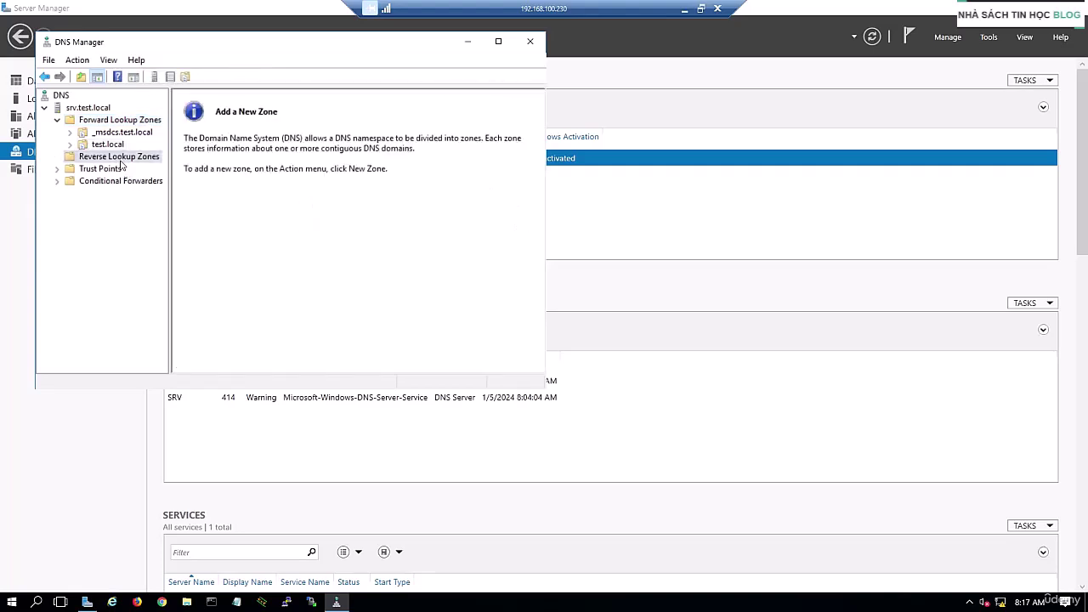
pyautogui.rightClick(122, 162)
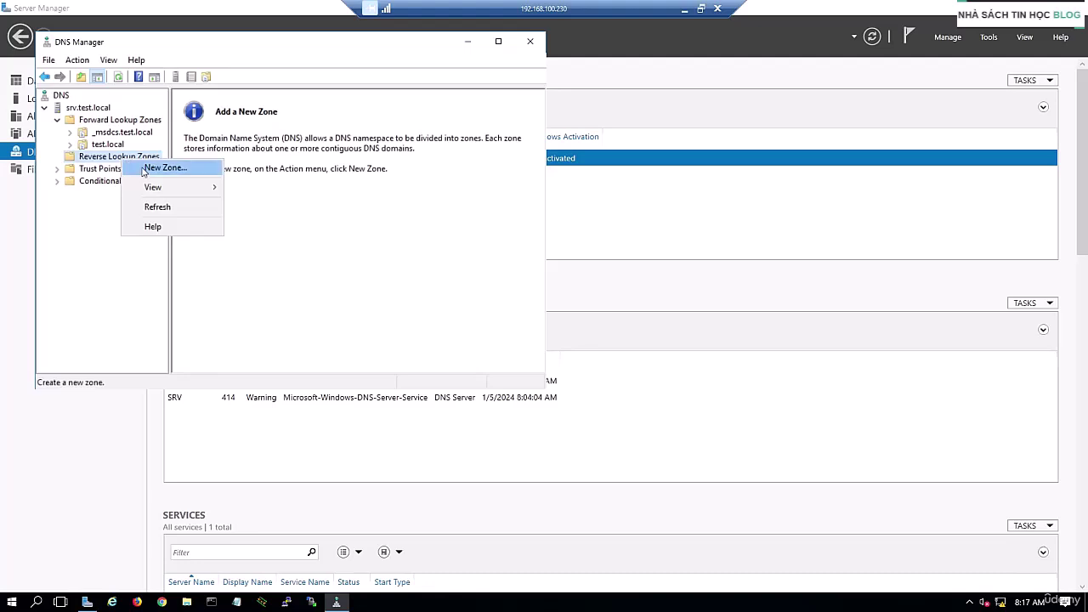
pyautogui.click(145, 168)
pyautogui.click(287, 294)
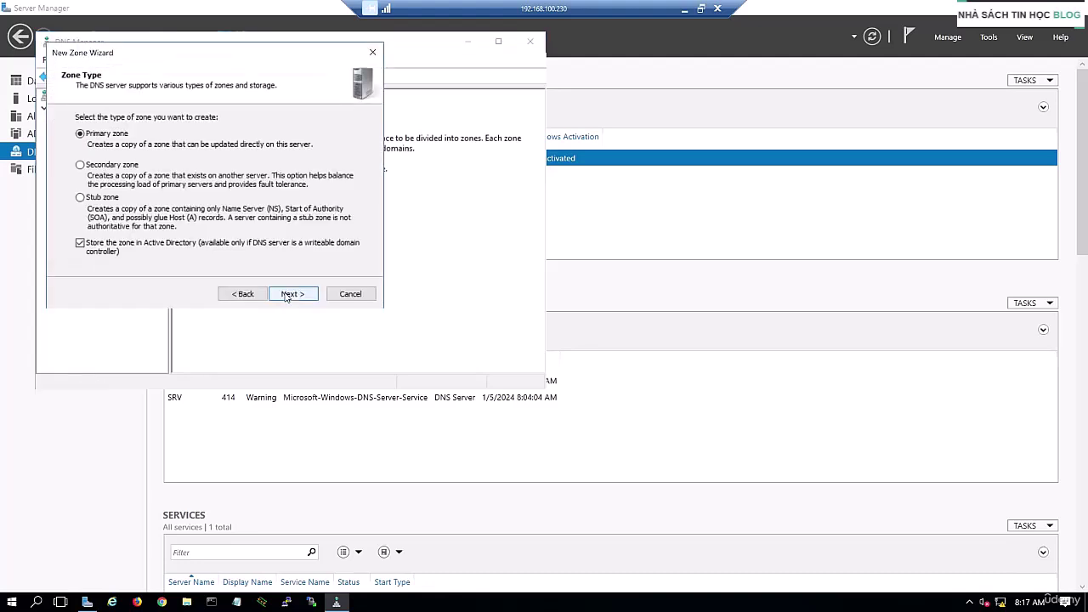
pyautogui.click(287, 294)
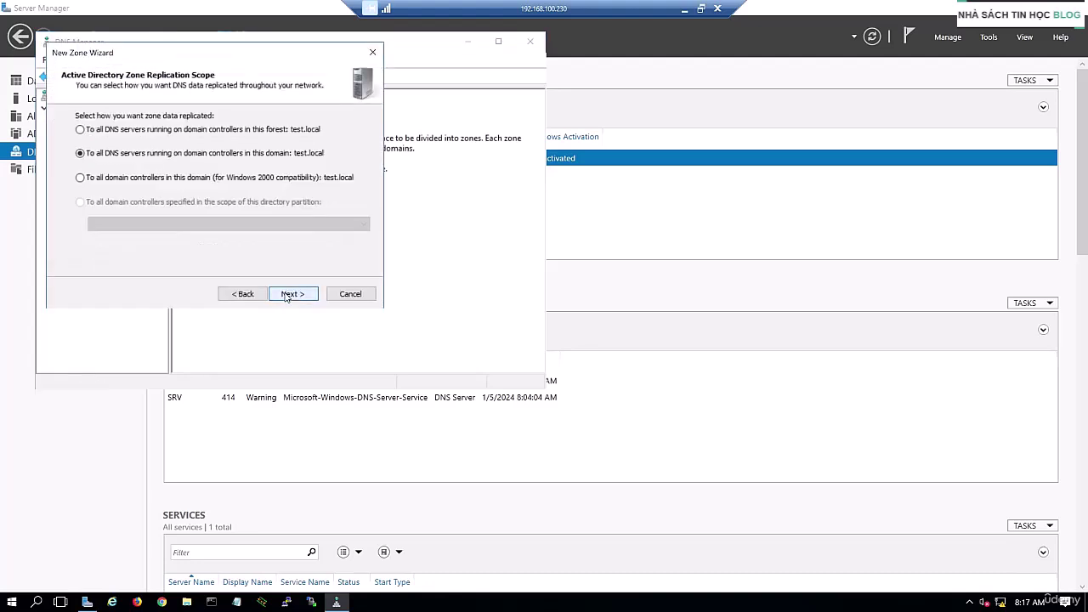
pyautogui.click(288, 294)
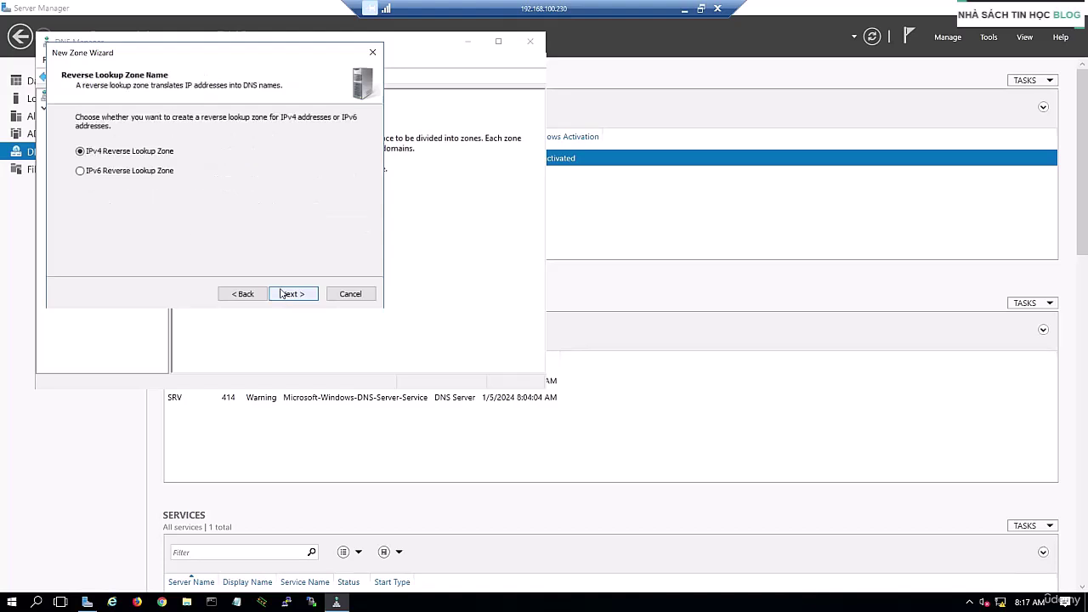
pyautogui.click(289, 294)
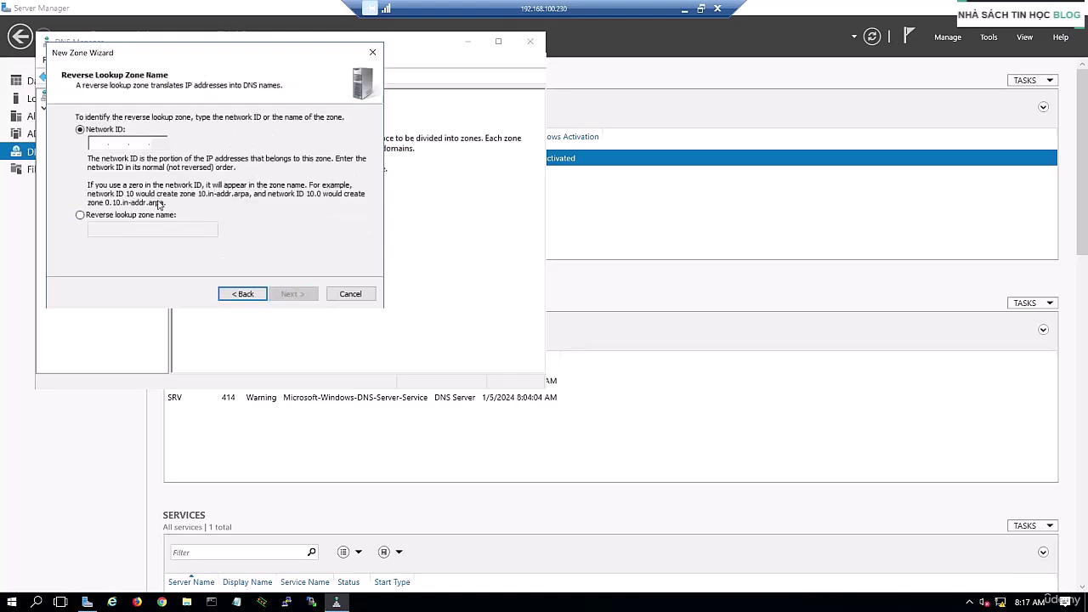
# Create the reverse zone with network ID 192.168.100 and only secure dynamic updates allowed, and open the new zone
pyautogui.write('192.')
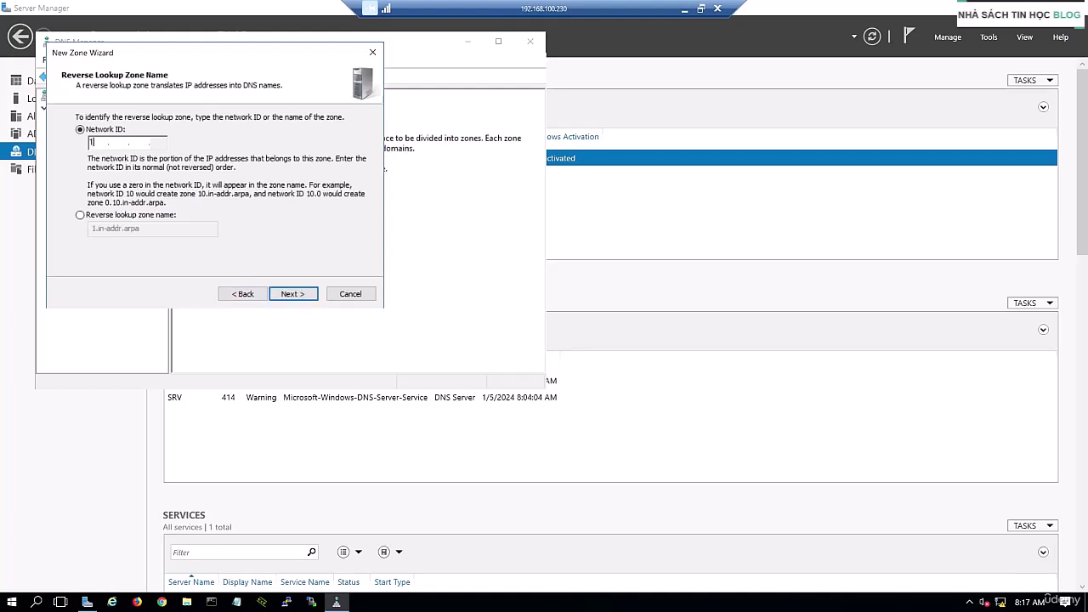
pyautogui.write('168.100.')
pyautogui.click(287, 293)
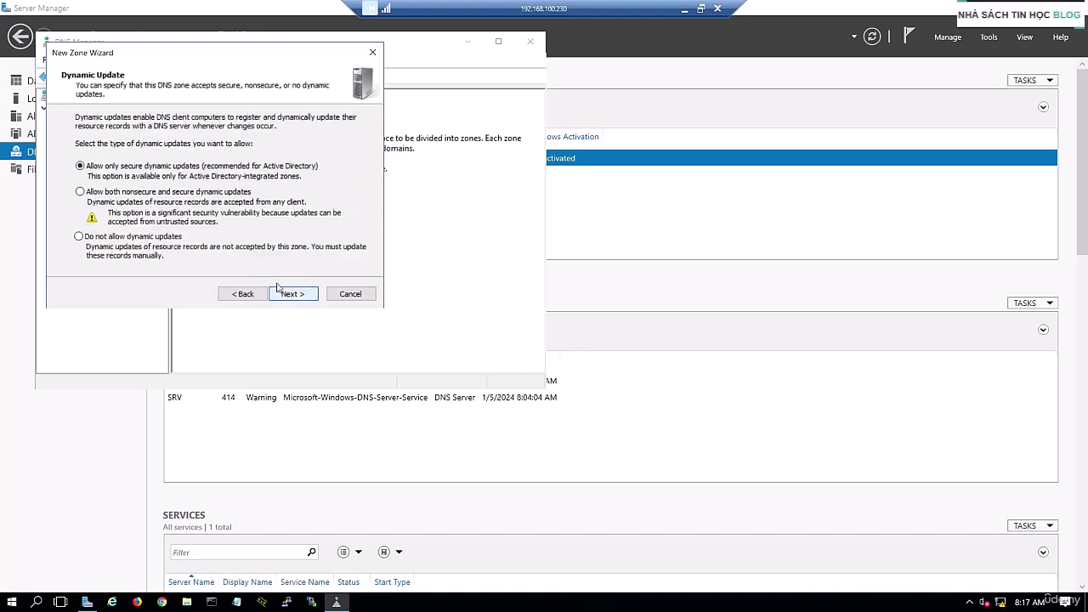
pyautogui.click(289, 293)
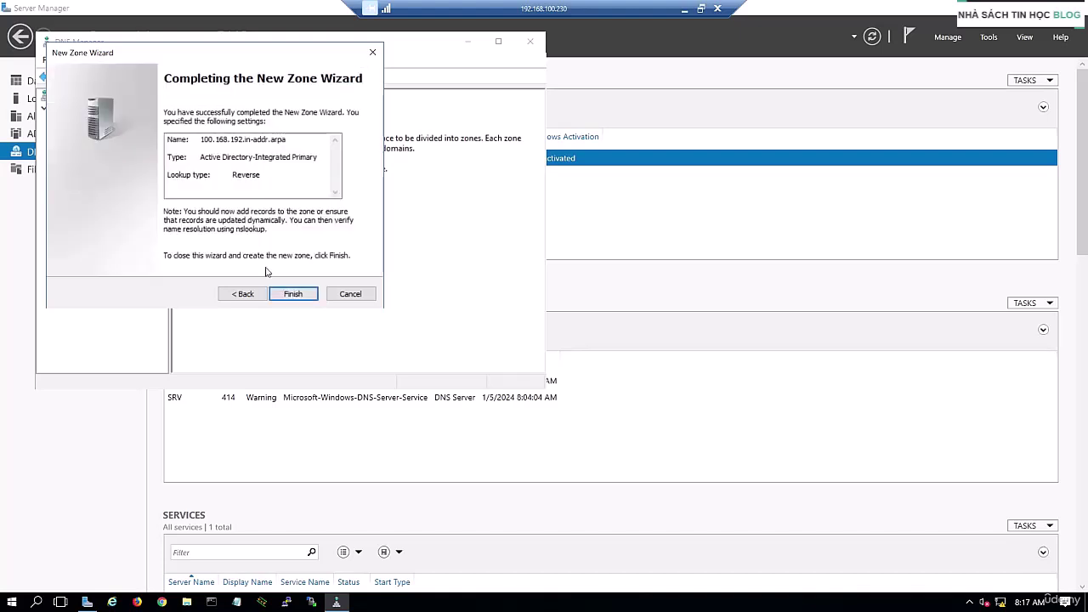
pyautogui.click(289, 293)
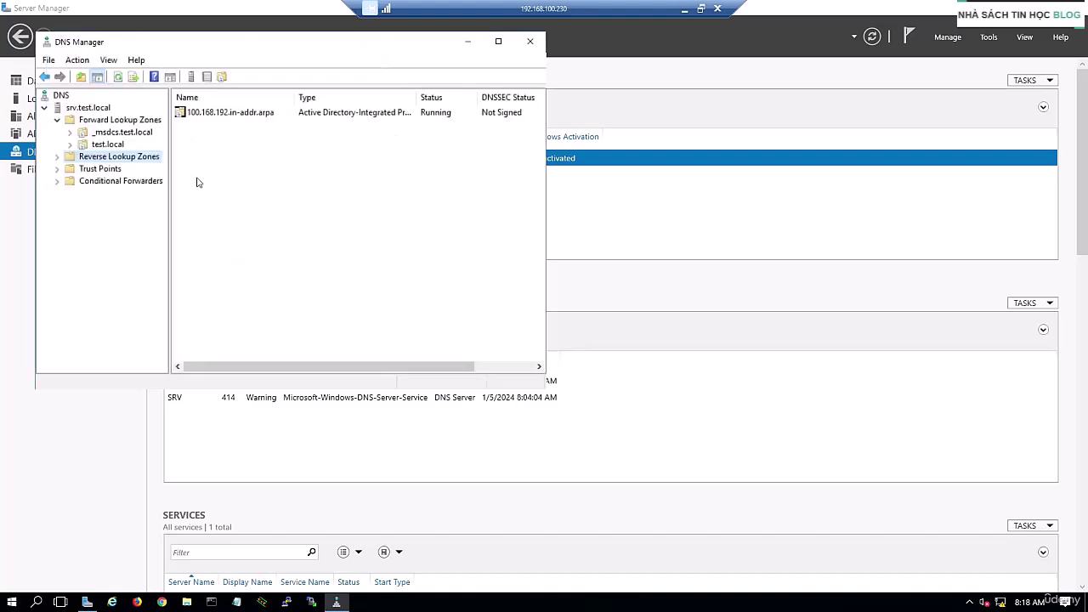
pyautogui.doubleClick(214, 119)
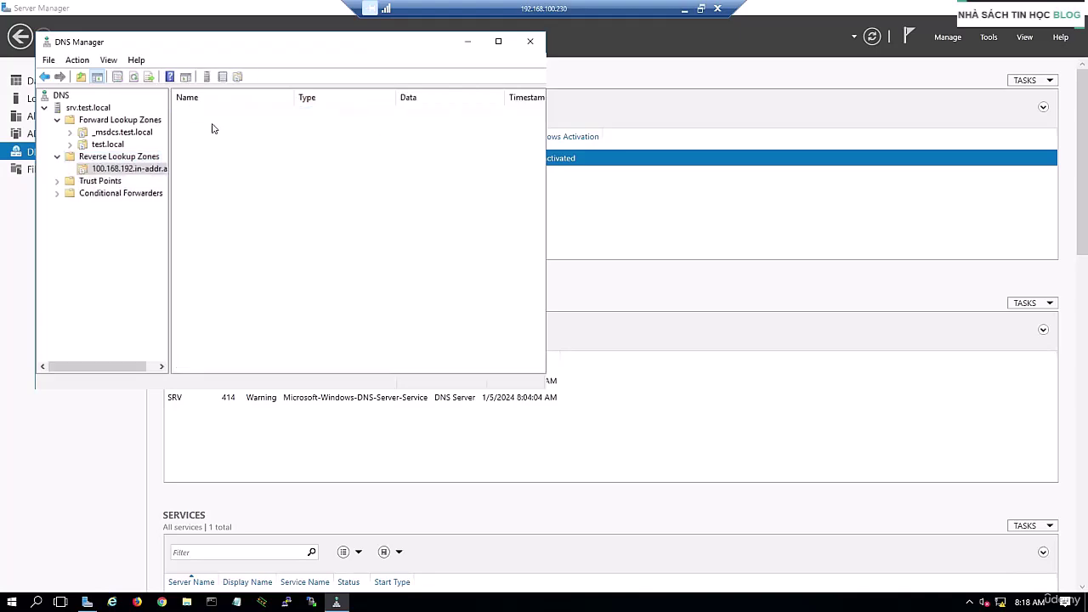
# Switch to DNS-Server.pdf in Foxit PDF Editor and review the reverse lookup zone instructions through the nslookup check
pyautogui.click(684, 10)
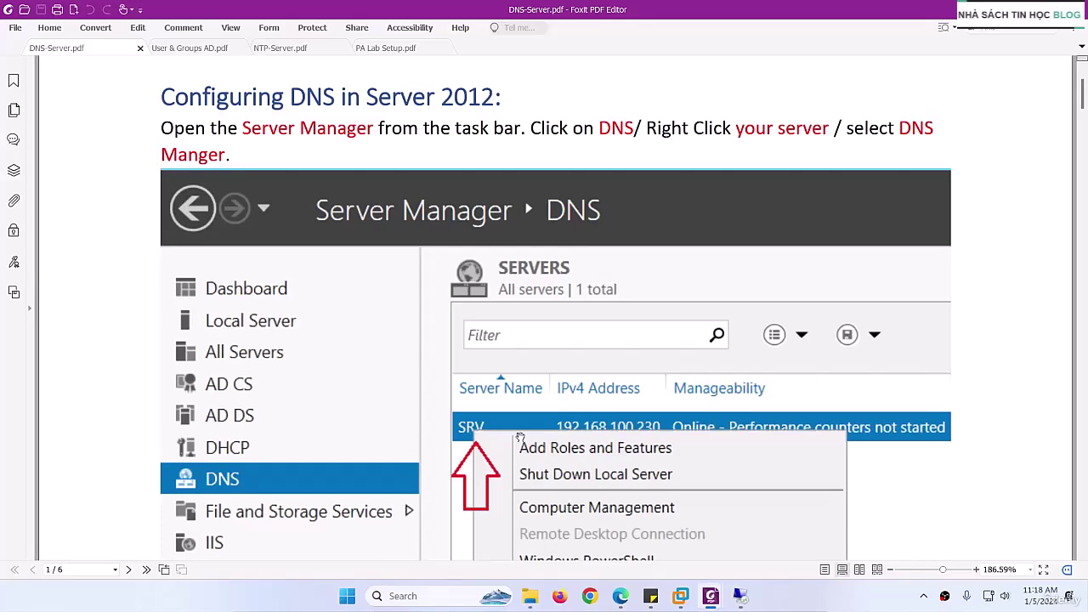
pyautogui.scroll(-9, 484, 379)
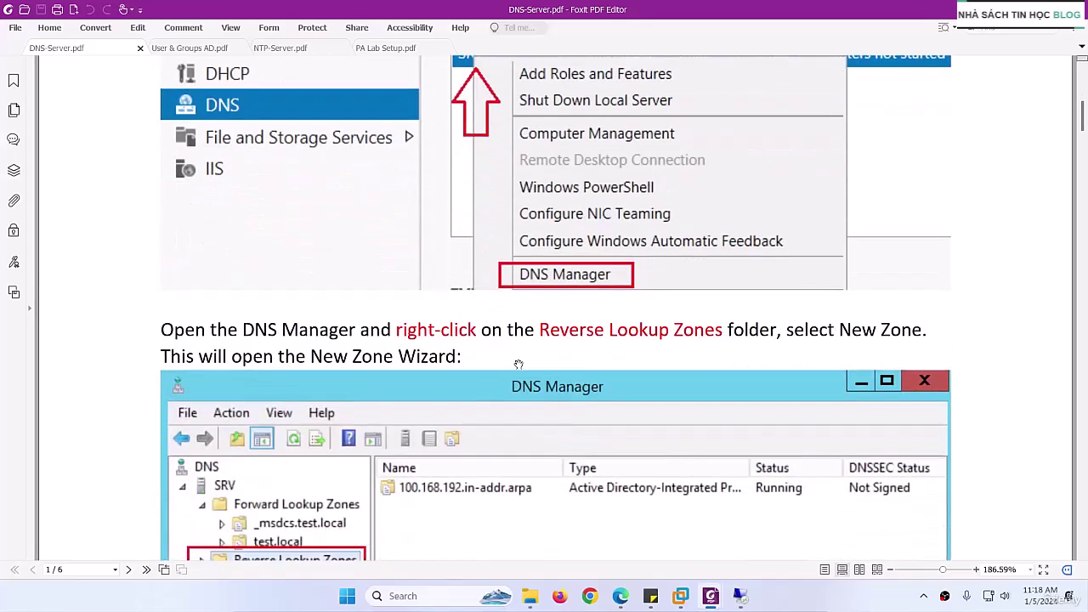
pyautogui.scroll(-13, 340, 383)
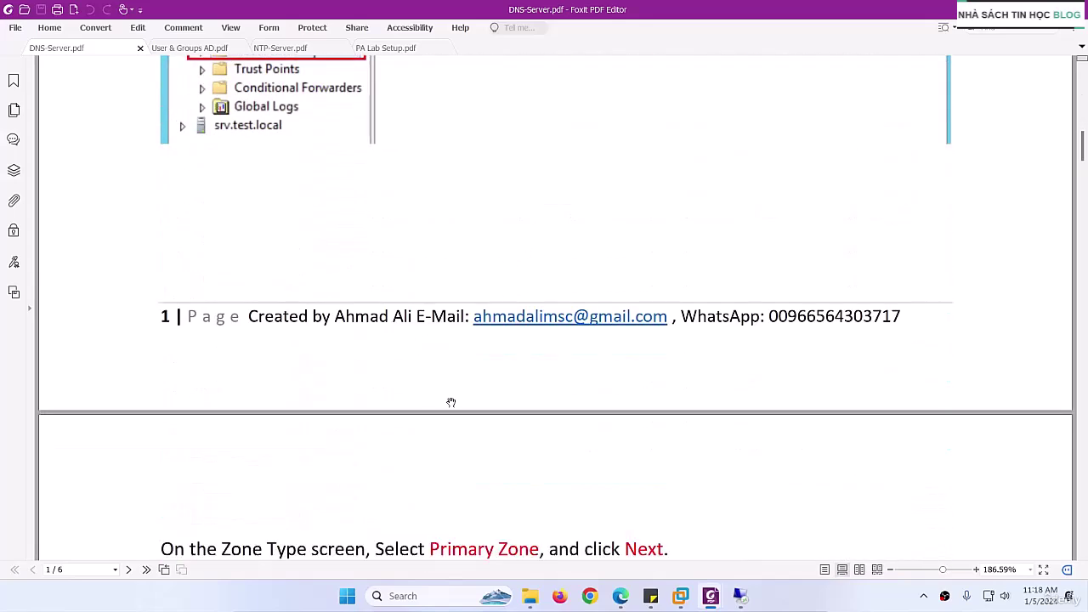
pyautogui.scroll(-9, 321, 375)
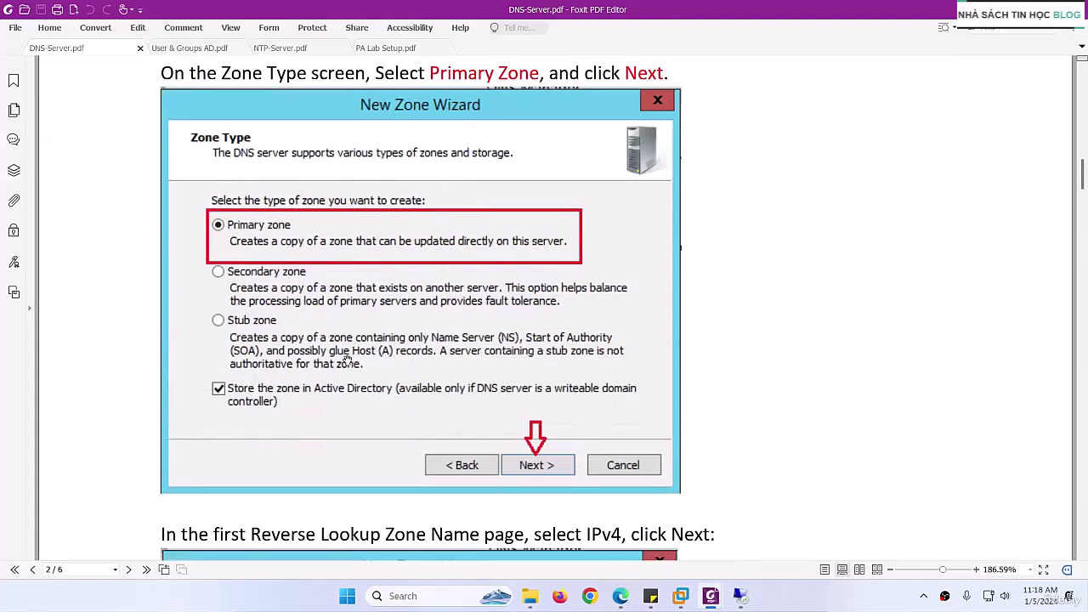
pyautogui.scroll(-16, 291, 349)
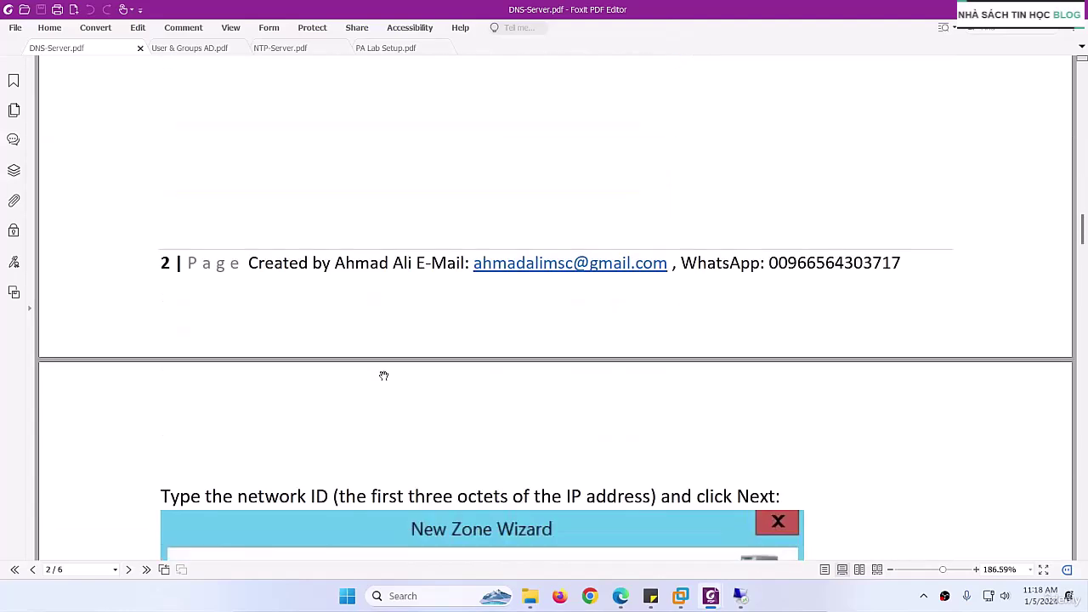
pyautogui.scroll(-12, 317, 334)
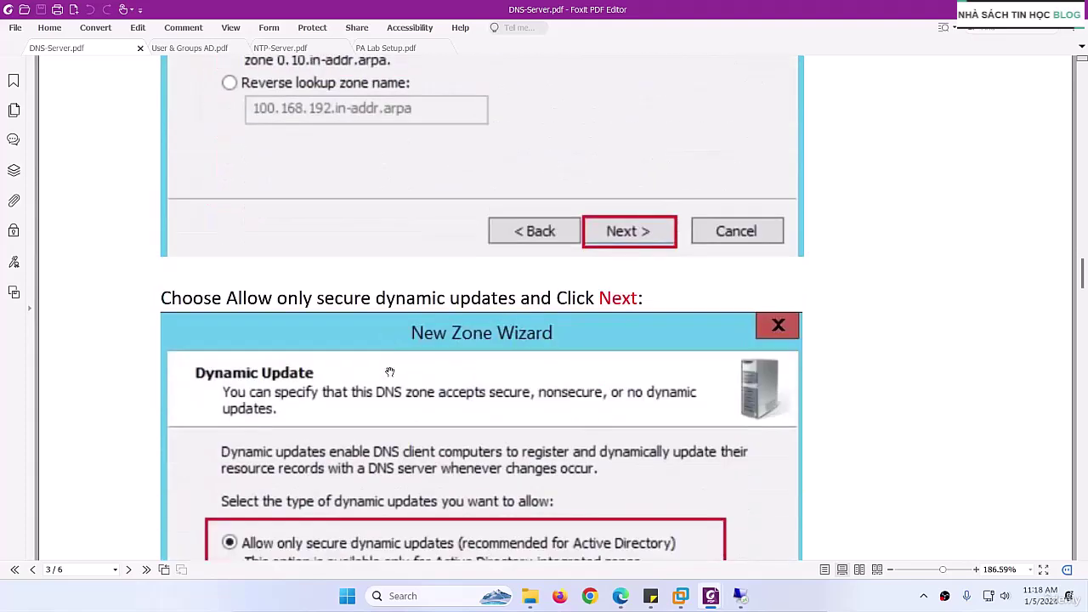
pyautogui.scroll(-14, 384, 357)
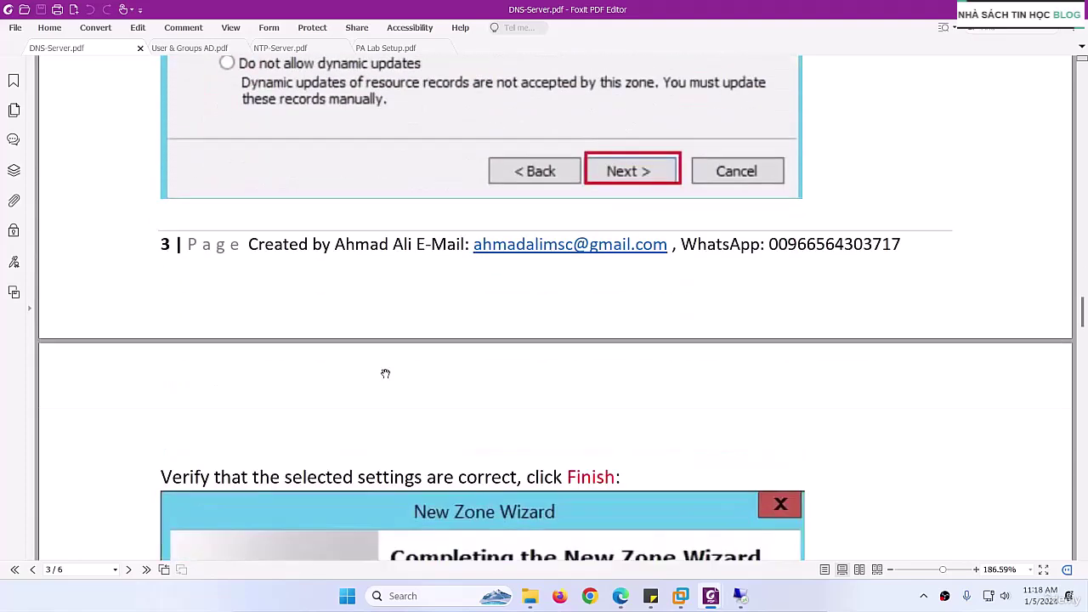
pyautogui.scroll(-5, 431, 398)
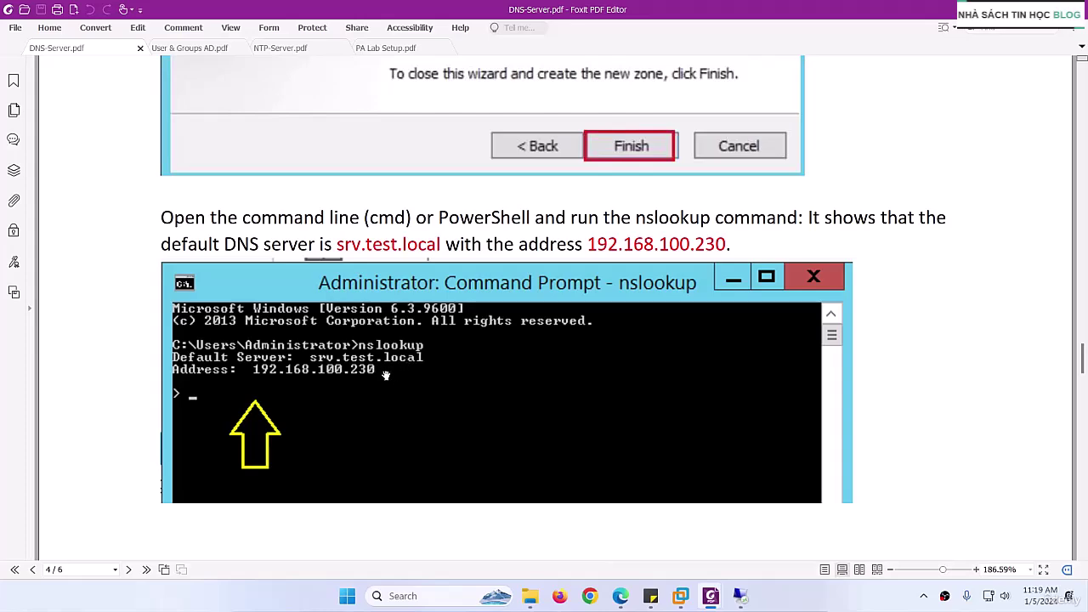
# Review the guide's Add Host Record section, including the HQ-FW, srv and PAN host examples
pyautogui.scroll(-6, 396, 371)
pyautogui.scroll(-5, 396, 370)
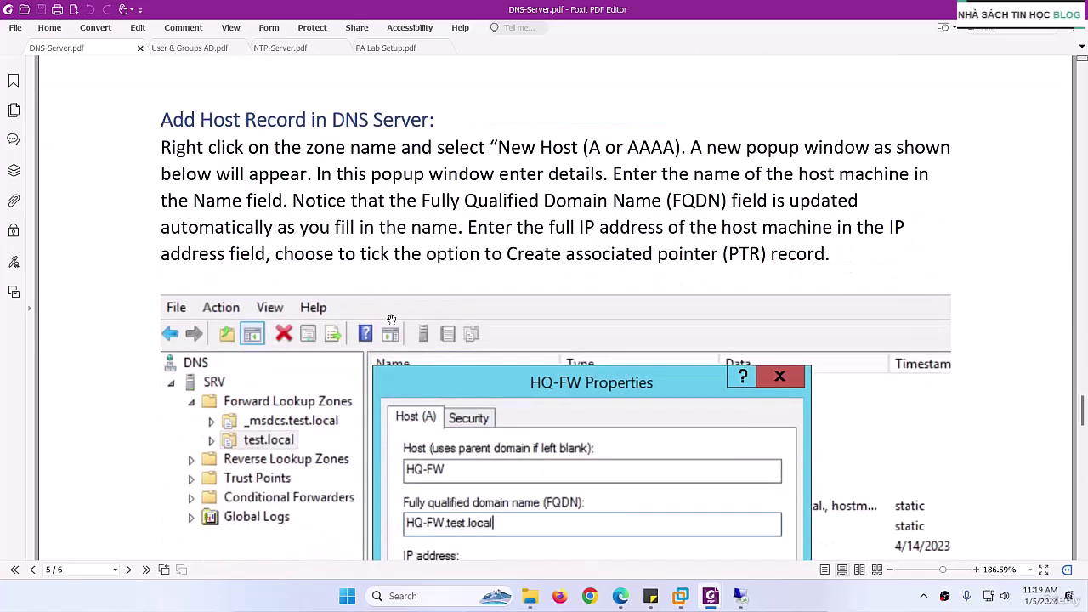
pyautogui.scroll(-2, 396, 326)
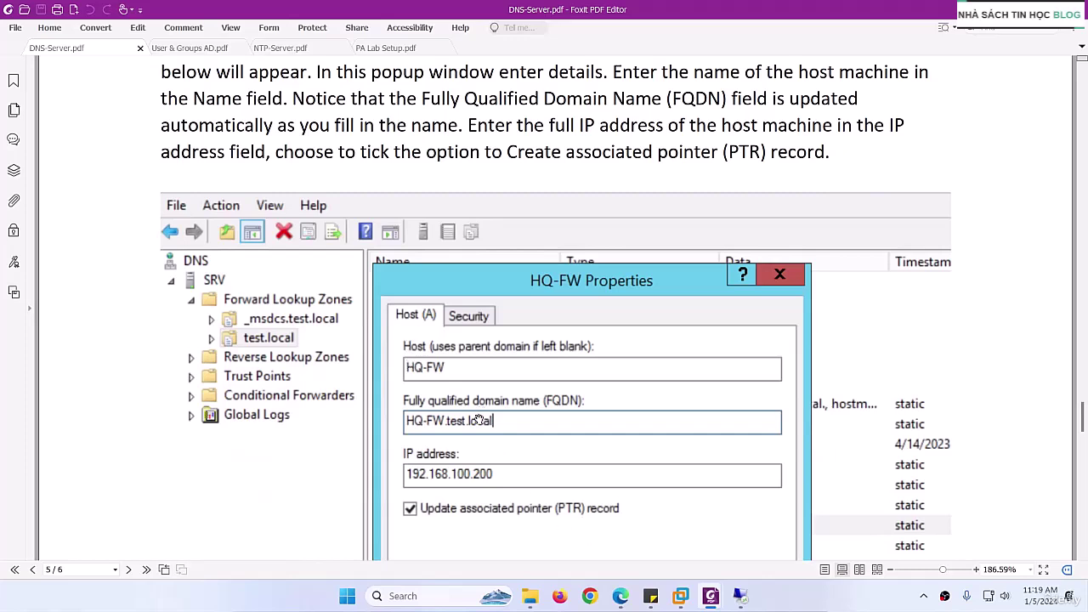
pyautogui.scroll(-1, 479, 420)
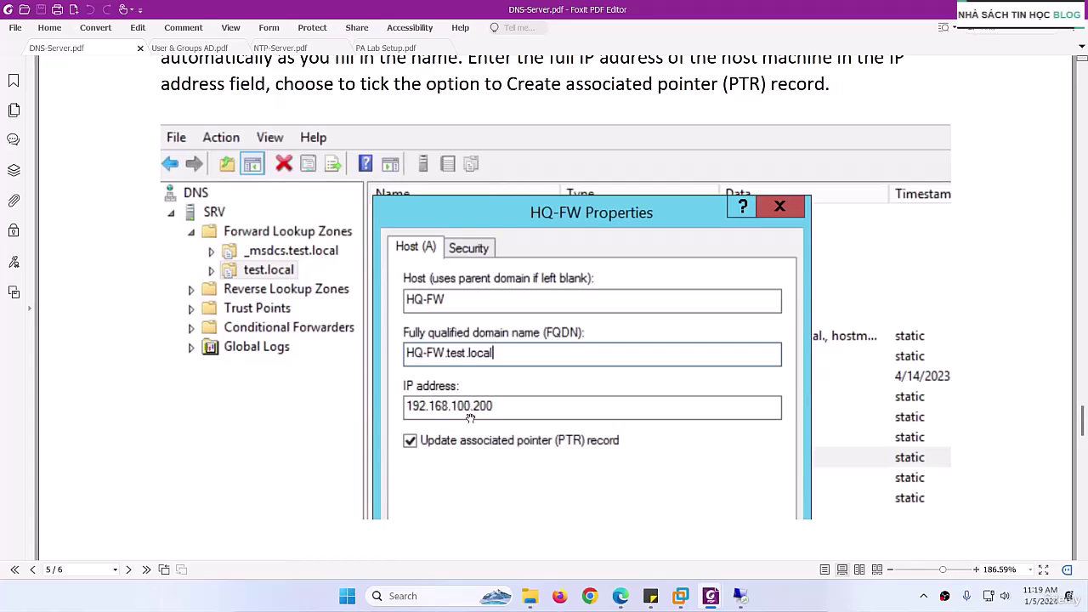
pyautogui.scroll(-5, 475, 416)
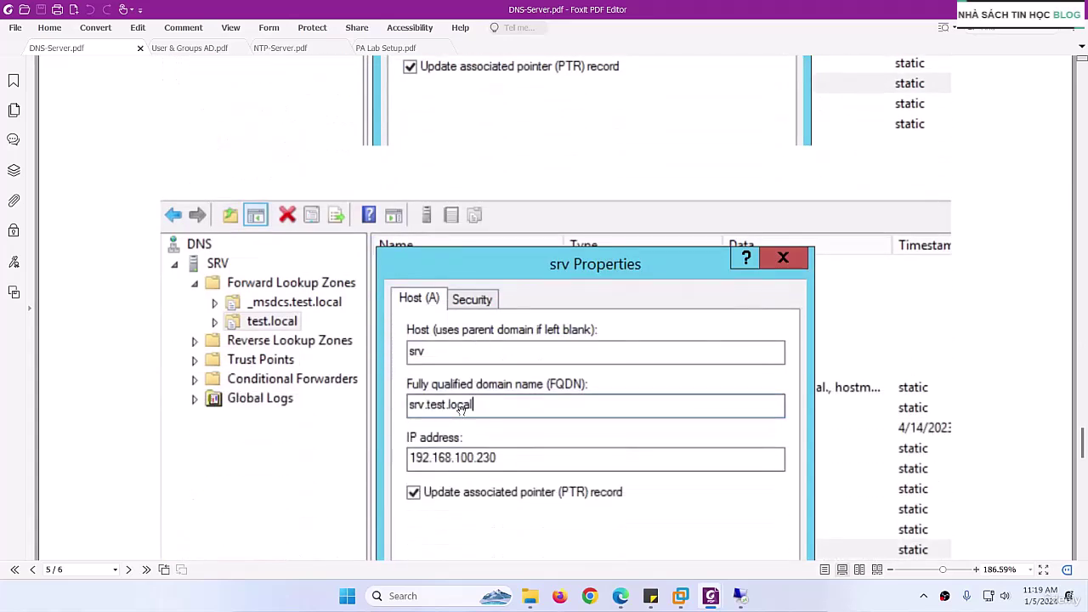
pyautogui.scroll(-9, 473, 404)
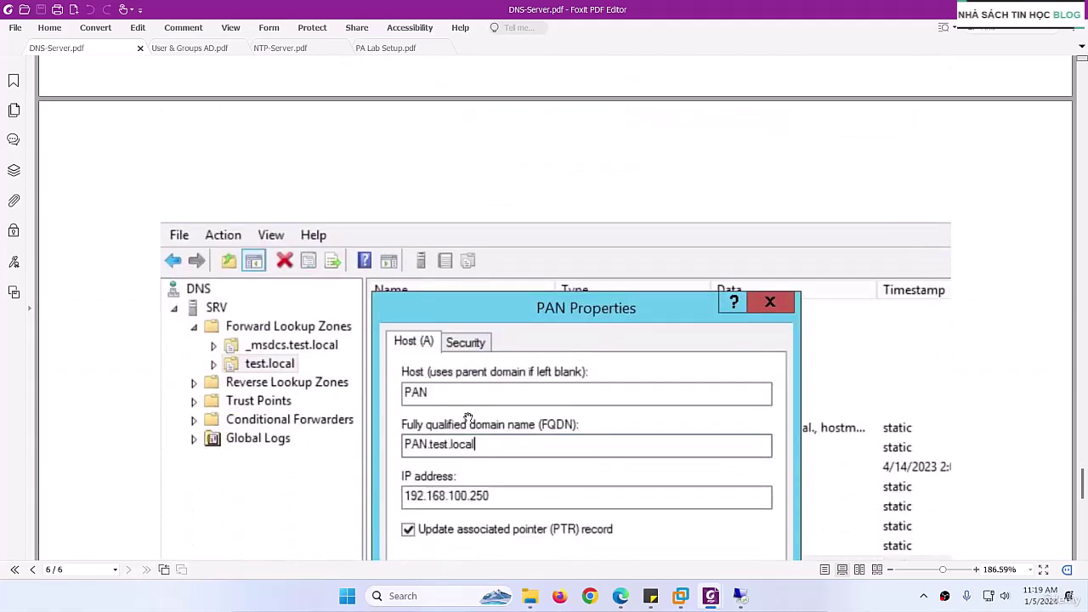
pyautogui.scroll(-3, 470, 415)
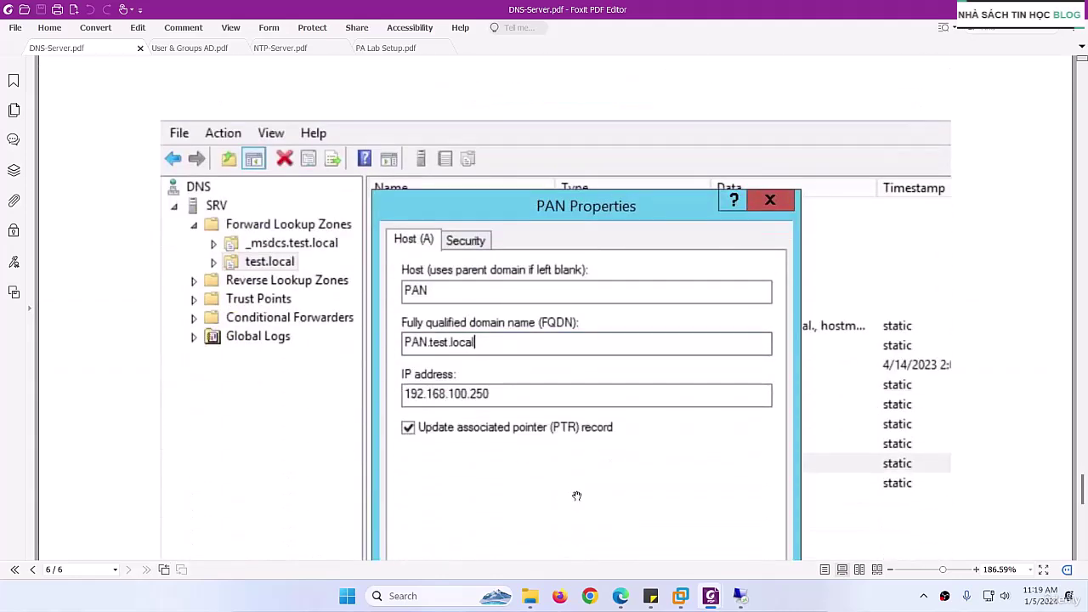
# Switch to the remote DNS Manager session, check srv.test.local with nslookup, and inspect the srv host record in the test.local forward zone
pyautogui.click(738, 598)
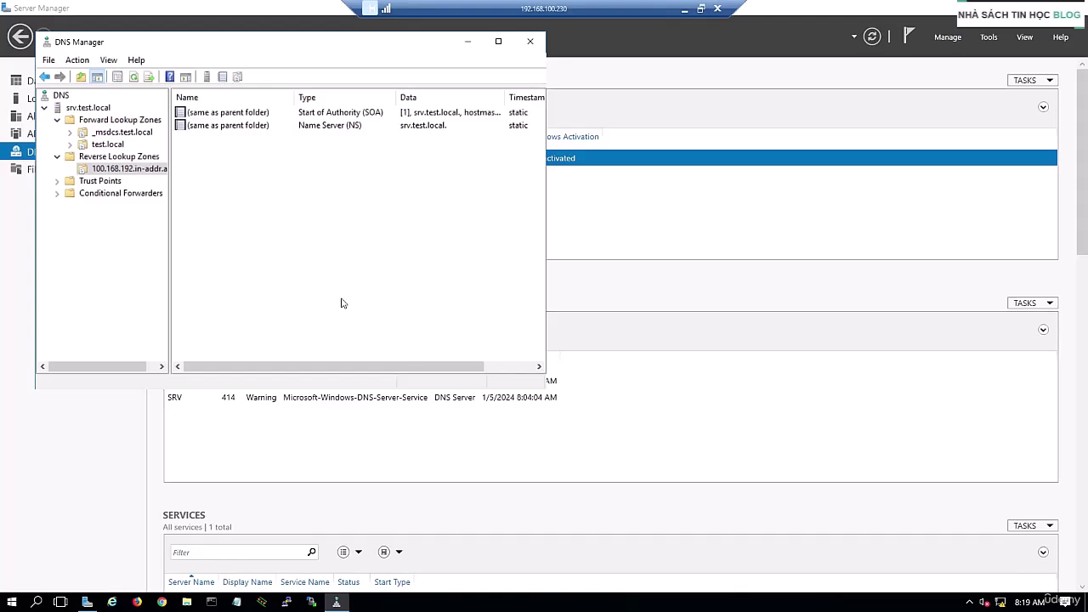
pyautogui.click(86, 109)
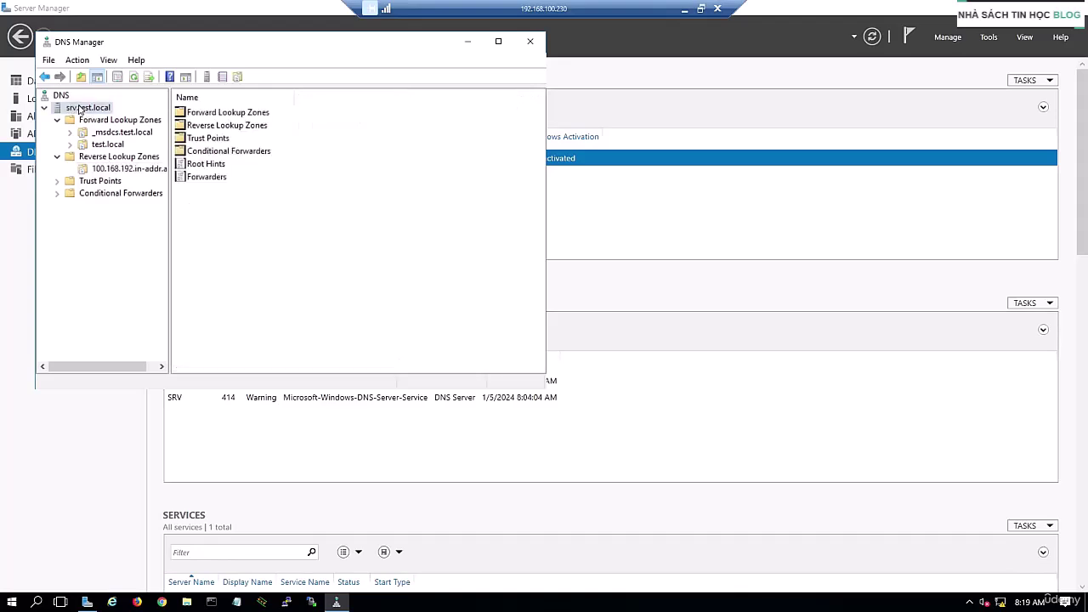
pyautogui.rightClick(80, 107)
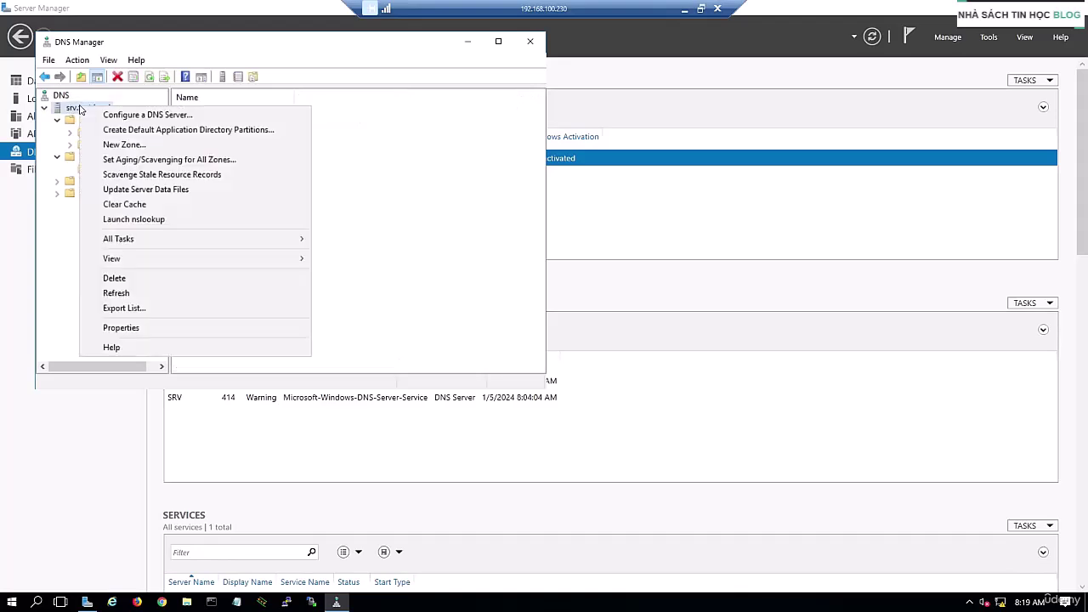
pyautogui.click(124, 222)
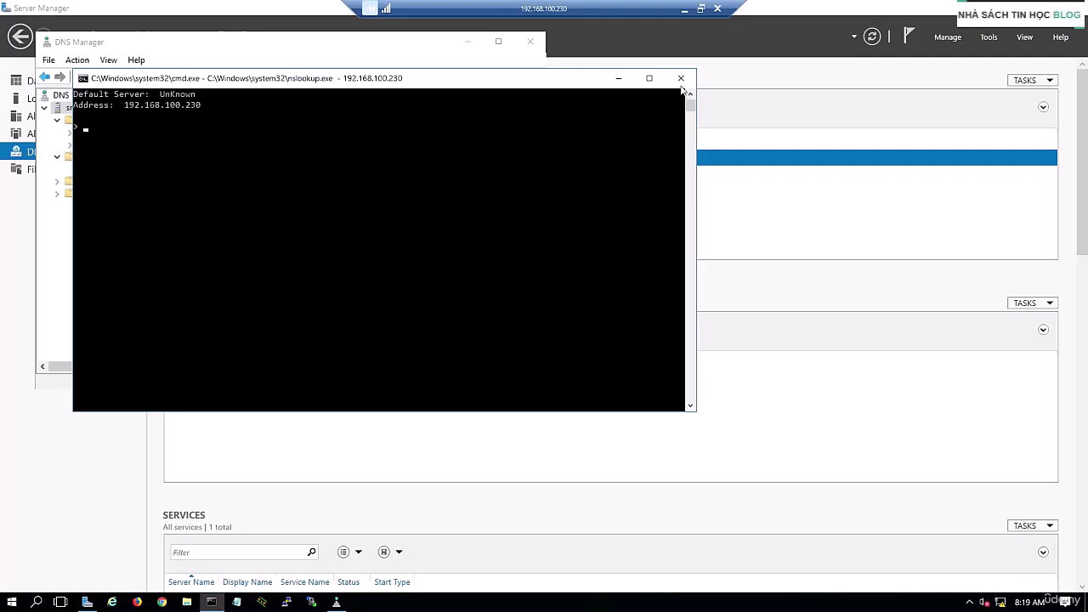
pyautogui.click(681, 77)
pyautogui.click(108, 143)
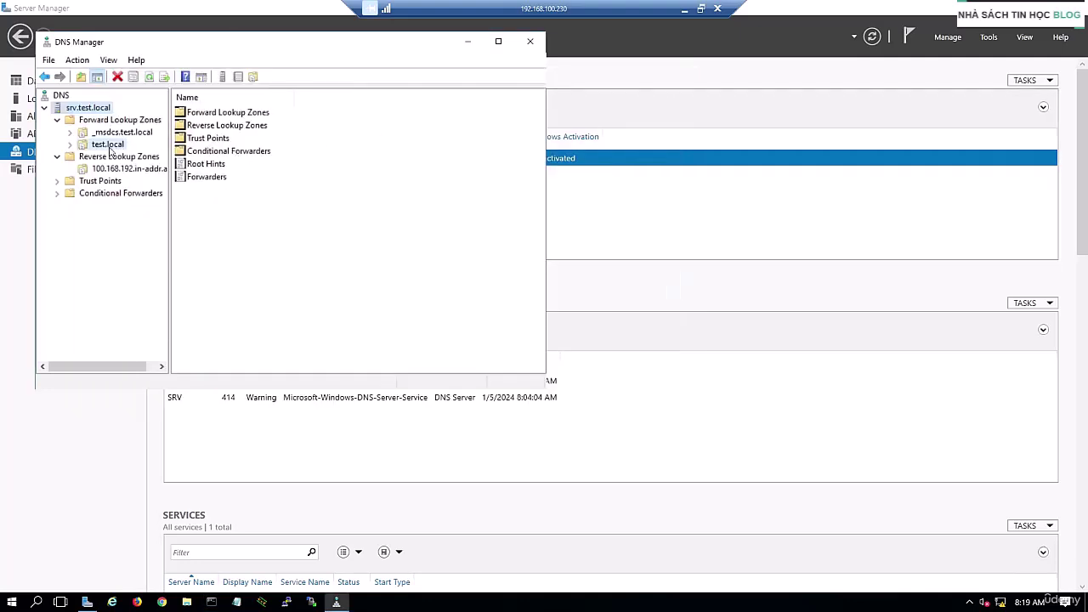
pyautogui.click(316, 231)
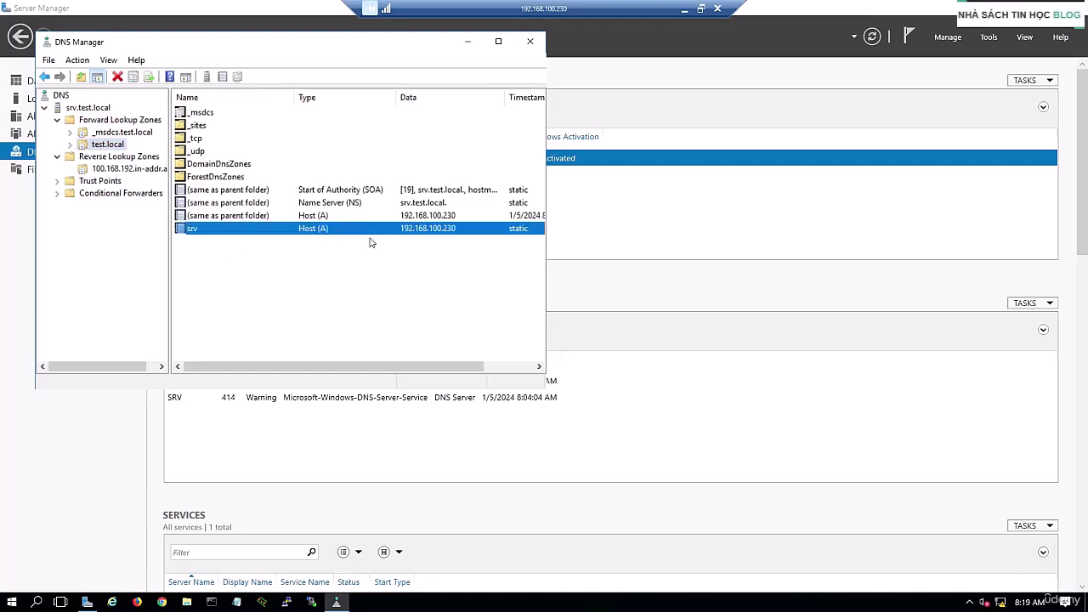
# Start a new pointer (PTR) record in the 192.168.100 reverse lookup zone with host IP address 192.168.100.230
pyautogui.click(108, 168)
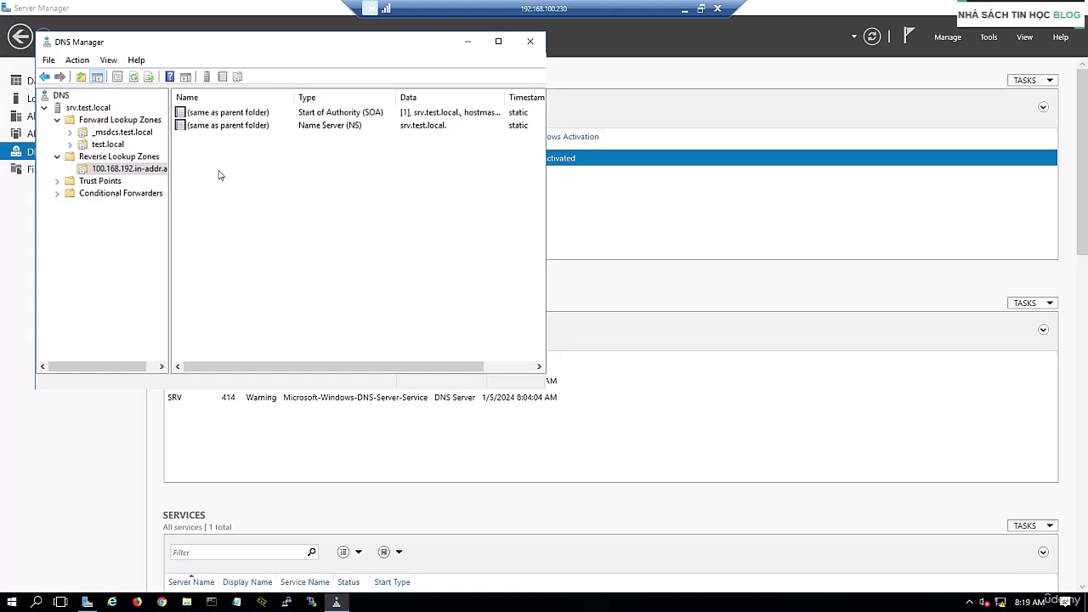
pyautogui.rightClick(218, 174)
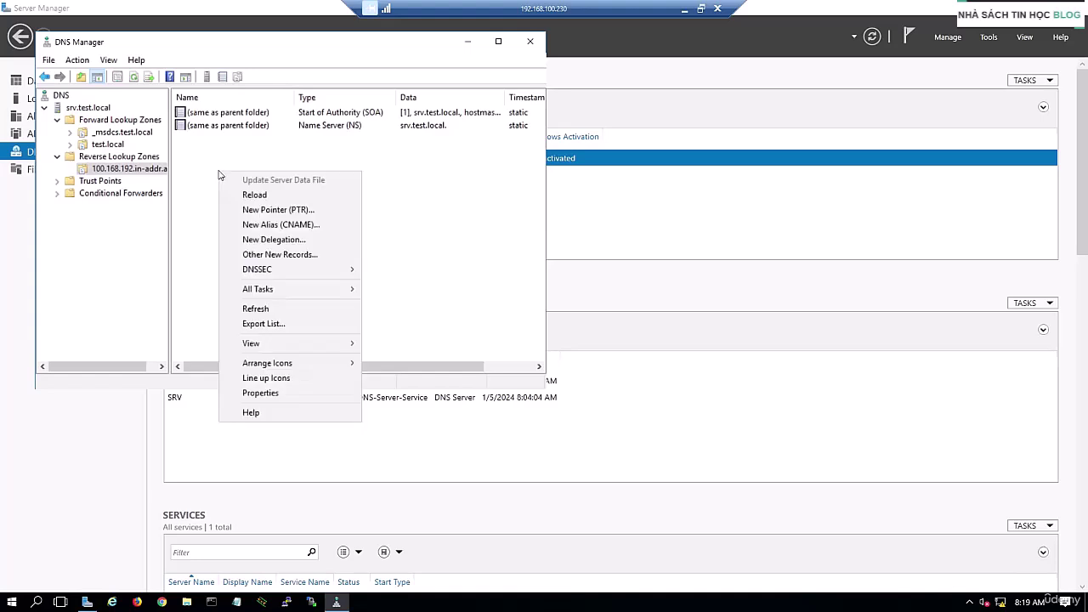
pyautogui.click(254, 210)
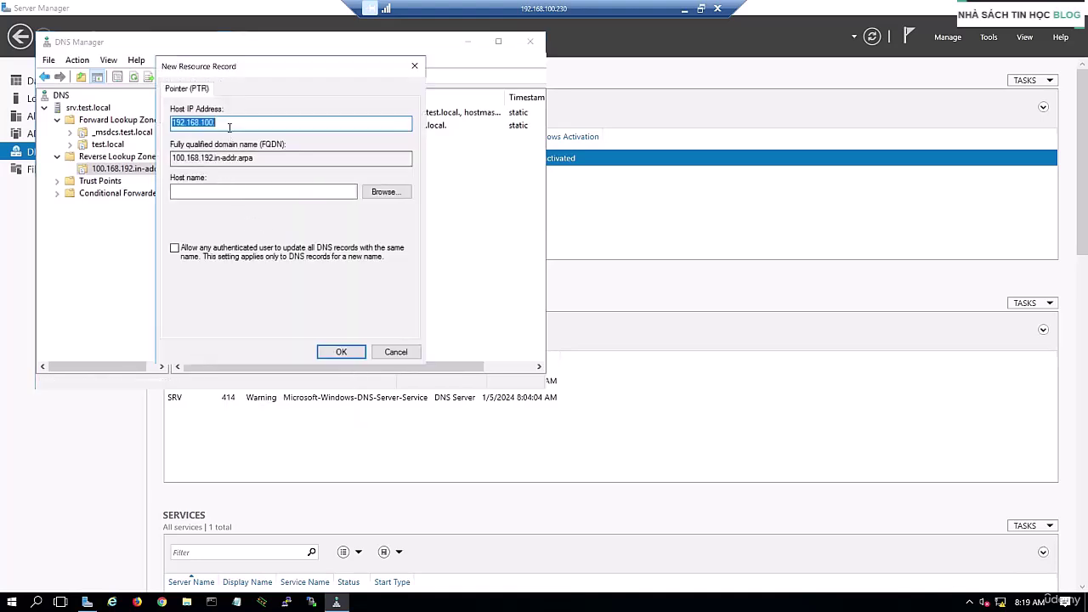
pyautogui.click(229, 127)
pyautogui.write('230')
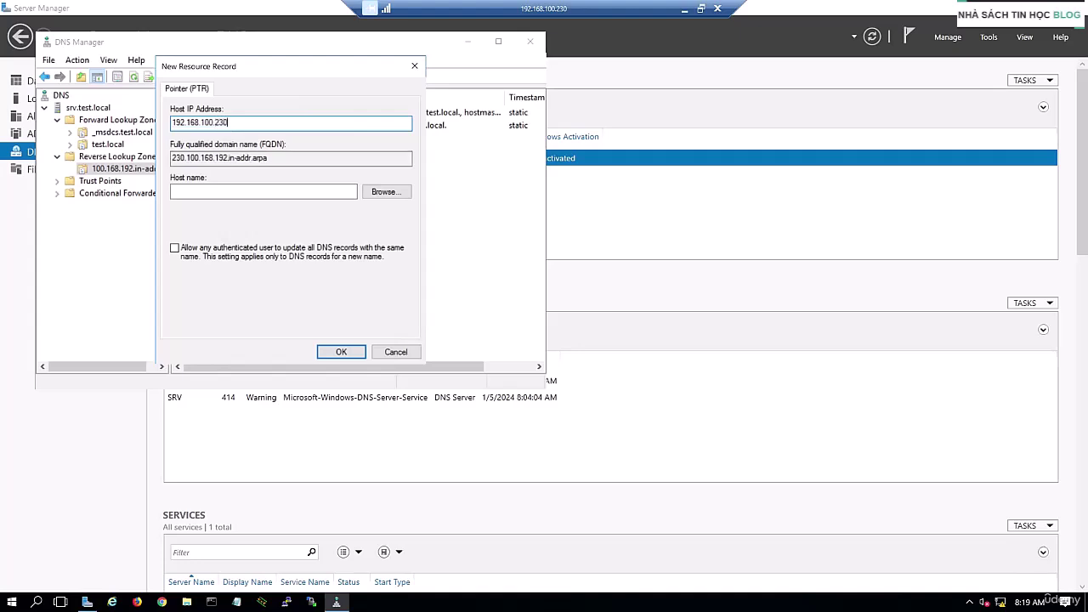
# Set the pointer's host name to the srv record from the test.local forward zone and create the PTR record
pyautogui.click(378, 193)
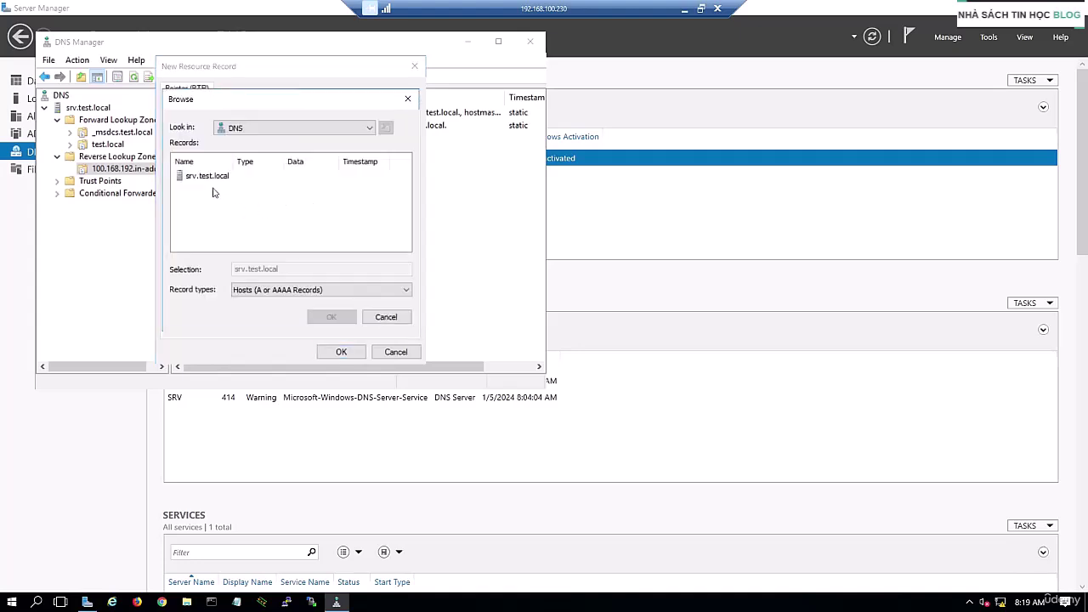
pyautogui.doubleClick(204, 178)
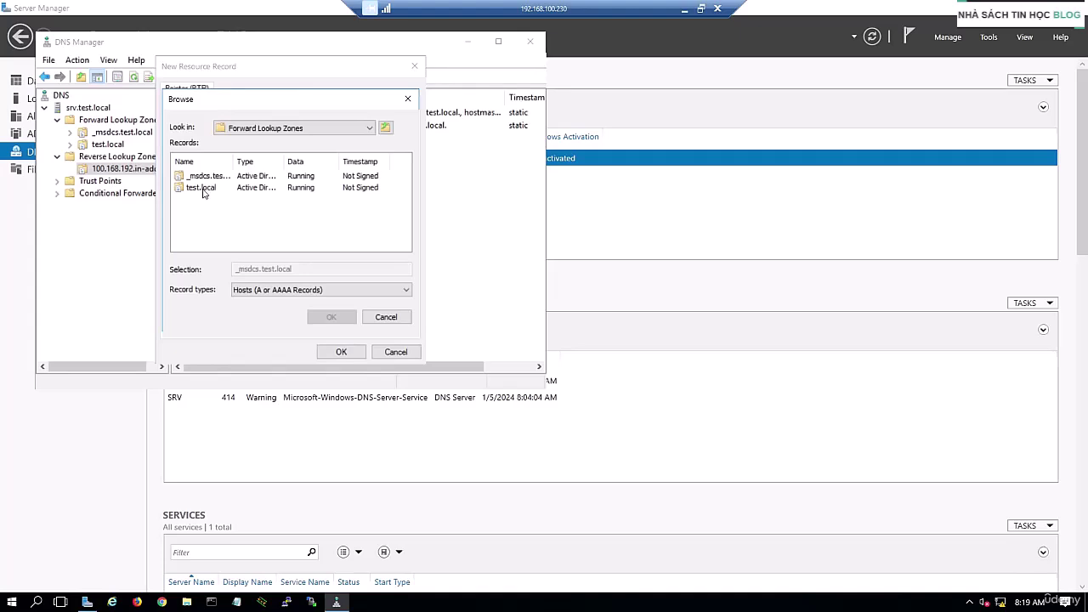
pyautogui.doubleClick(202, 188)
pyautogui.scroll(-1, 202, 236)
pyautogui.click(194, 245)
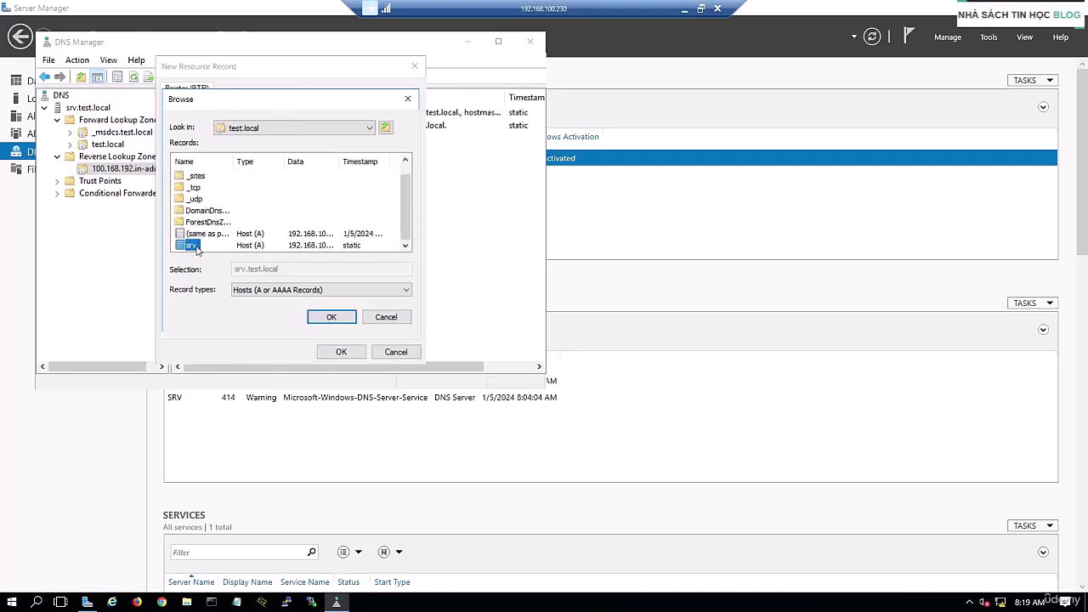
pyautogui.click(333, 322)
pyautogui.click(341, 351)
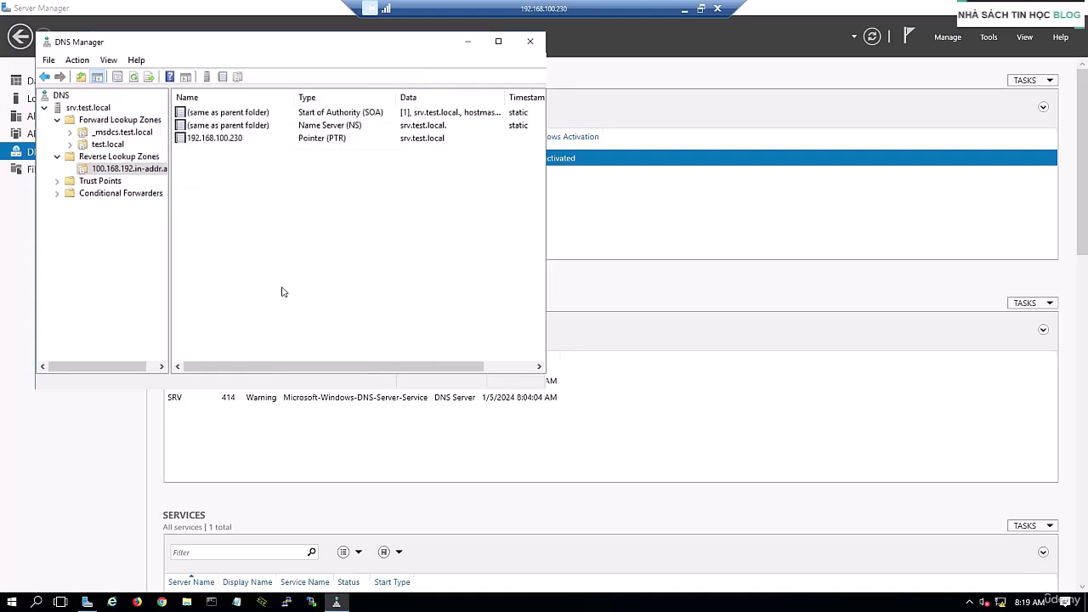
# Launch nslookup from srv.test.local, check the default server name, and look up the host srv
pyautogui.rightClick(79, 107)
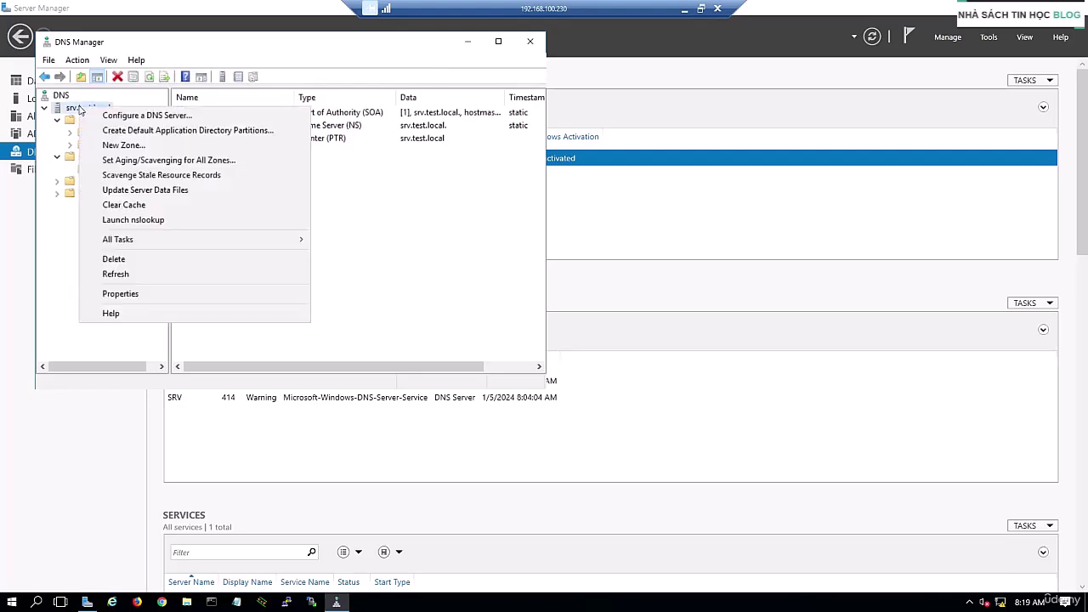
pyautogui.click(136, 216)
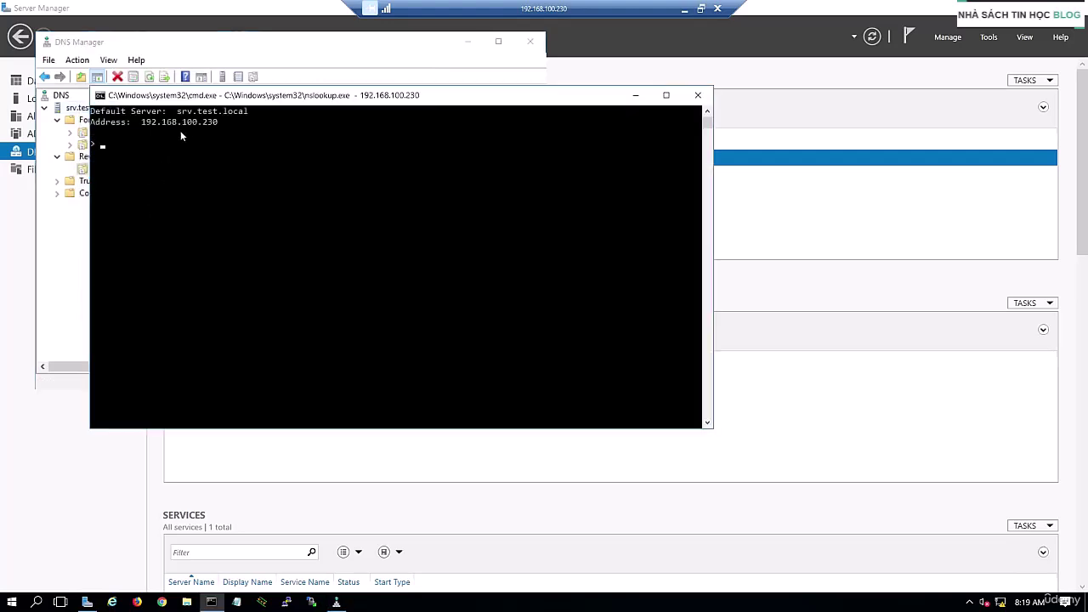
pyautogui.moveTo(178, 120); pyautogui.dragTo(251, 119)
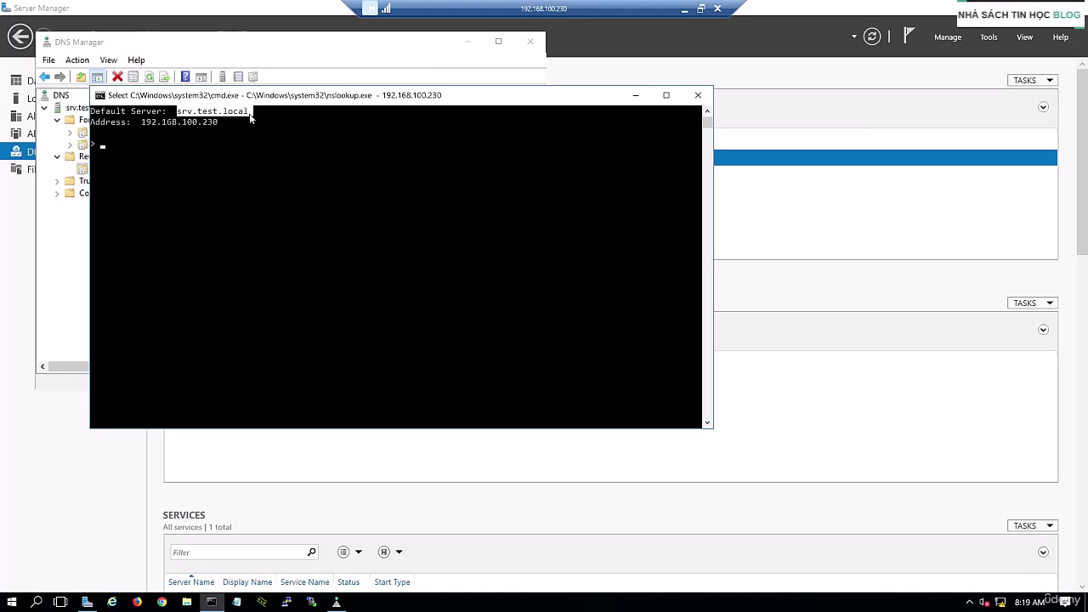
pyautogui.click(155, 151)
pyautogui.write('srv')
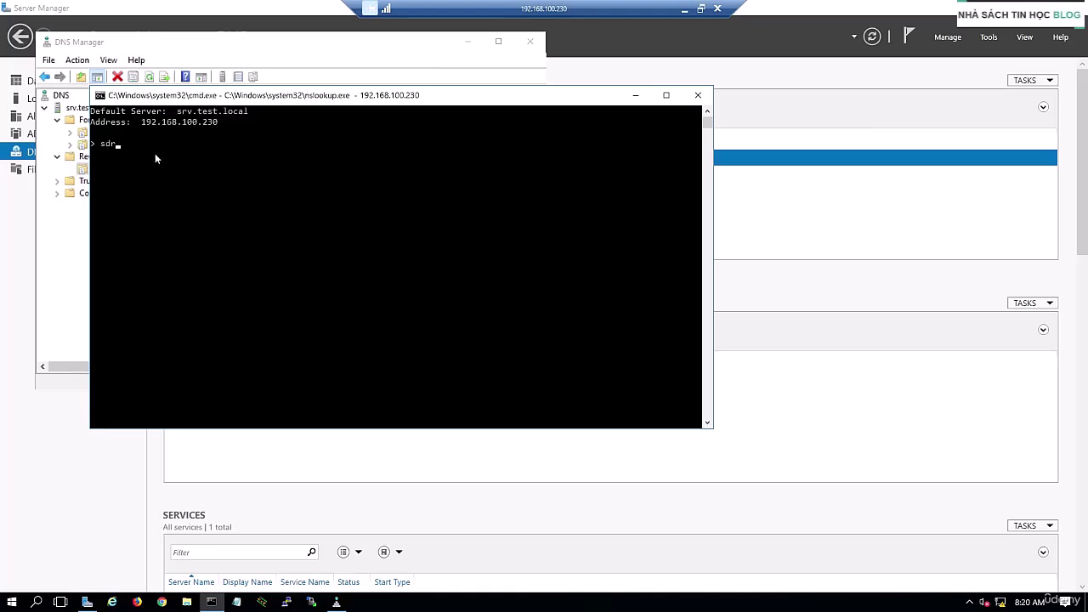
pyautogui.press('Return')
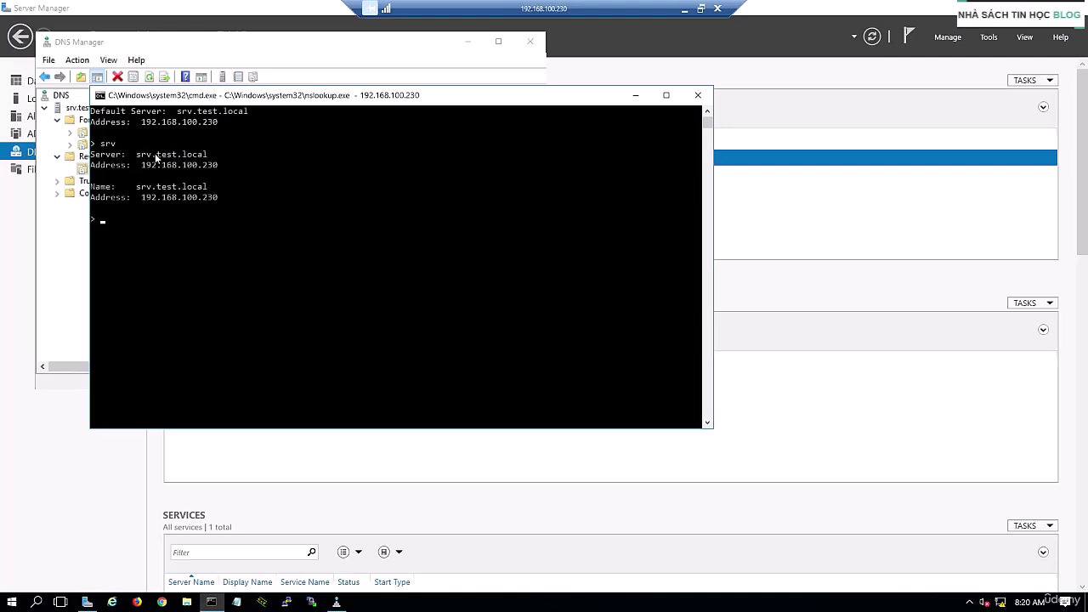
pyautogui.click(704, 96)
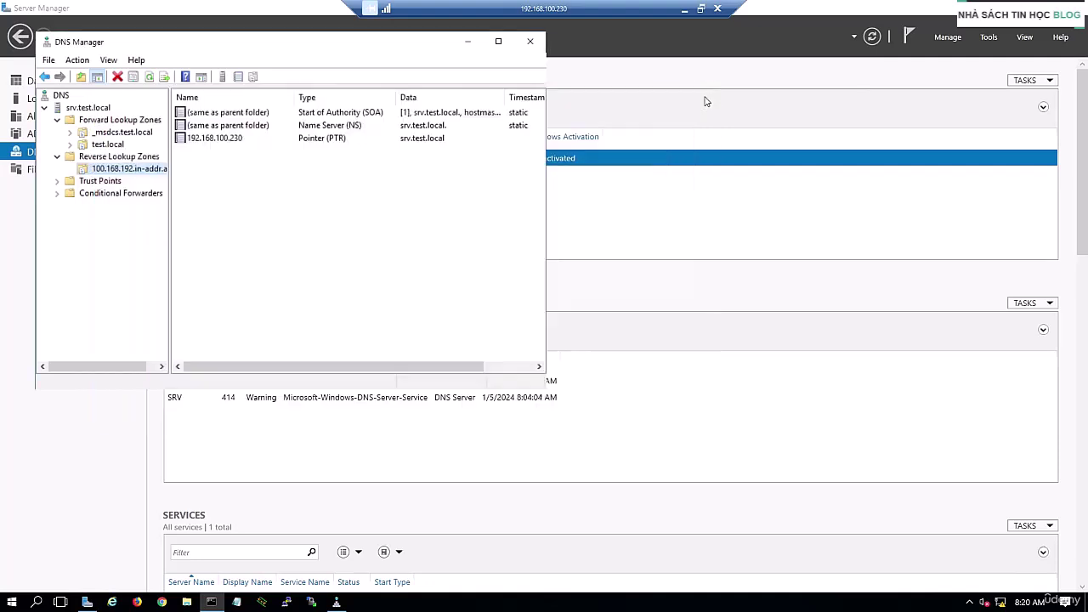
# Add a host record HQ-FW with IP address 192.168.100.200 and an associated PTR record to the test.local forward zone
pyautogui.click(108, 145)
pyautogui.rightClick(217, 251)
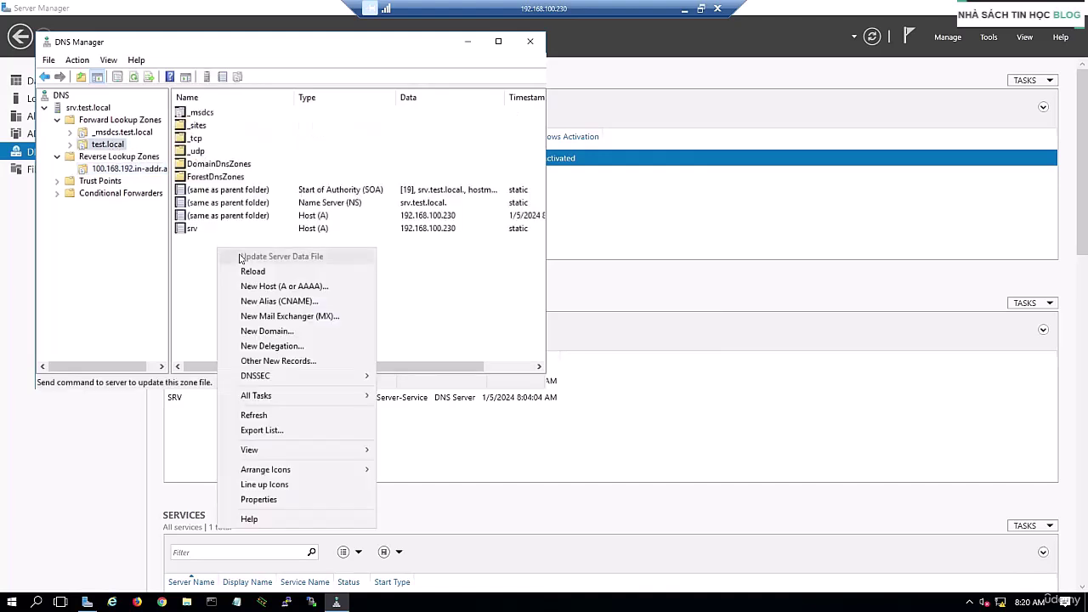
pyautogui.click(257, 288)
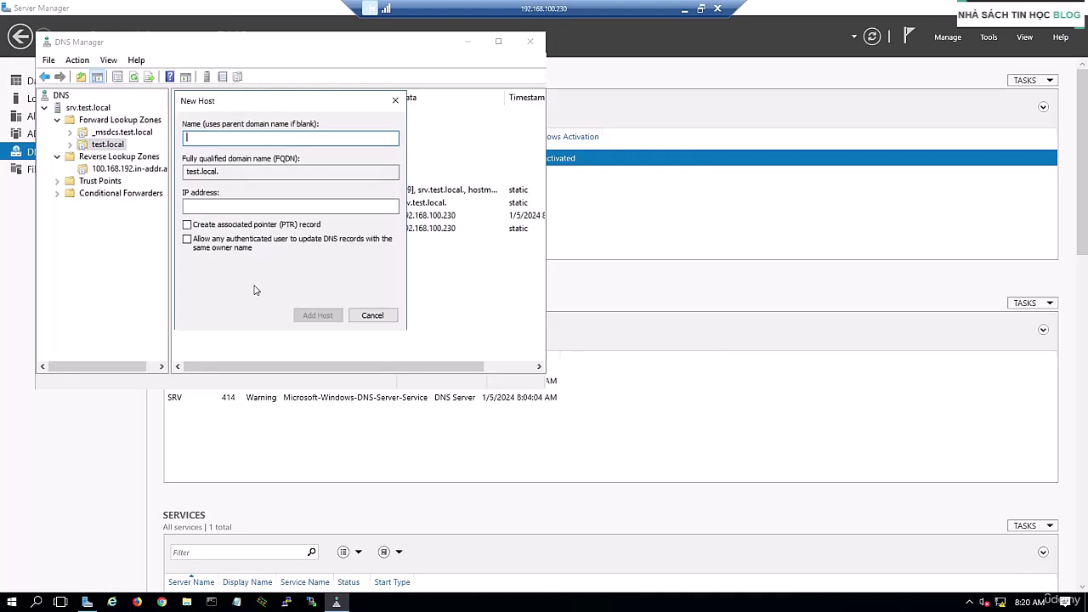
pyautogui.write('HQ-FW')
pyautogui.click(247, 207)
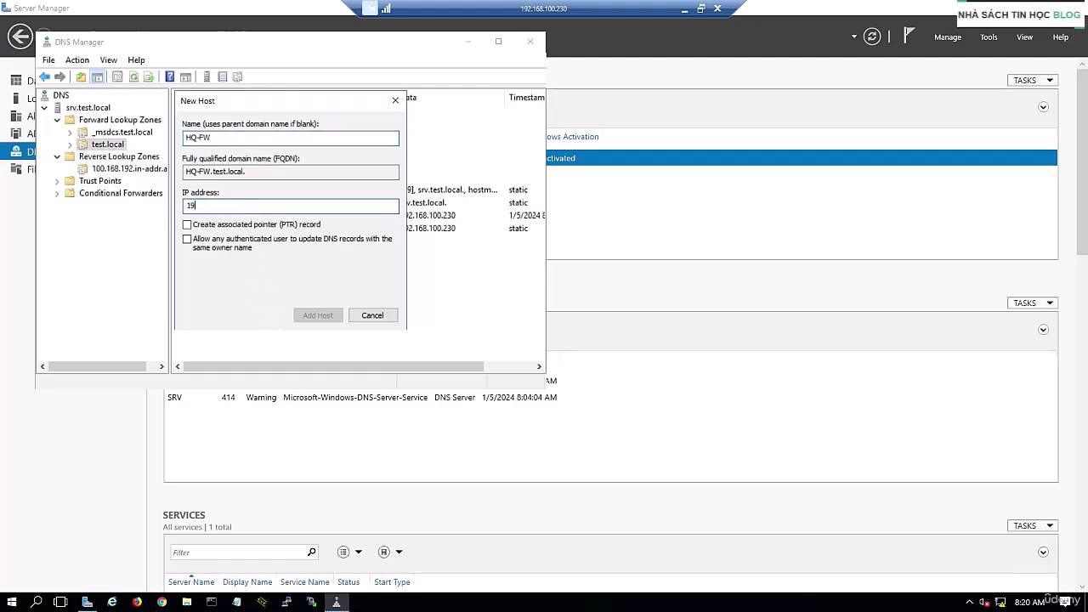
pyautogui.write('192.168.100.200')
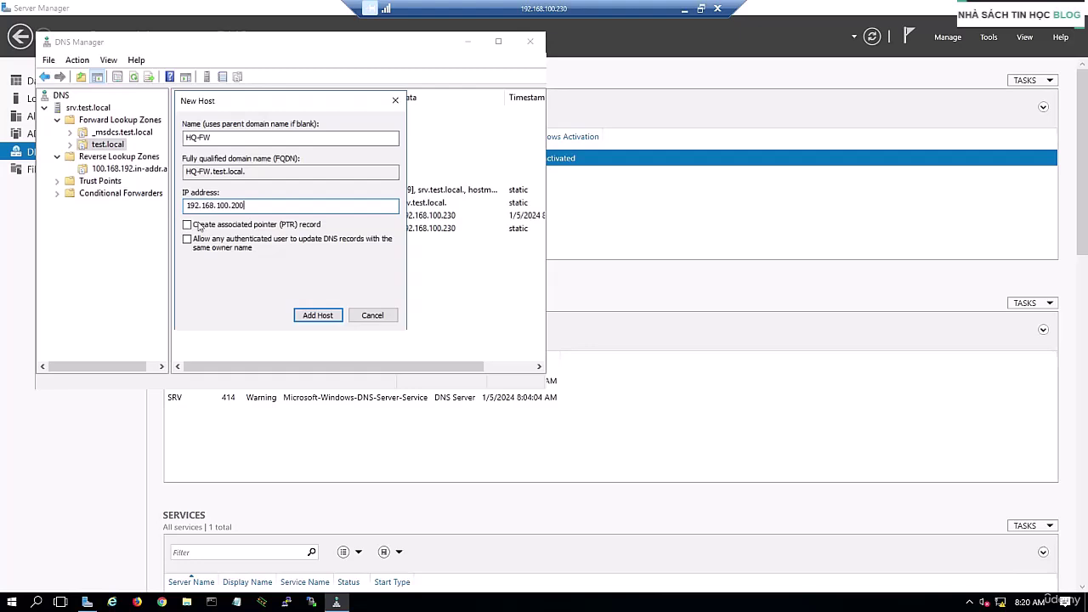
pyautogui.click(198, 225)
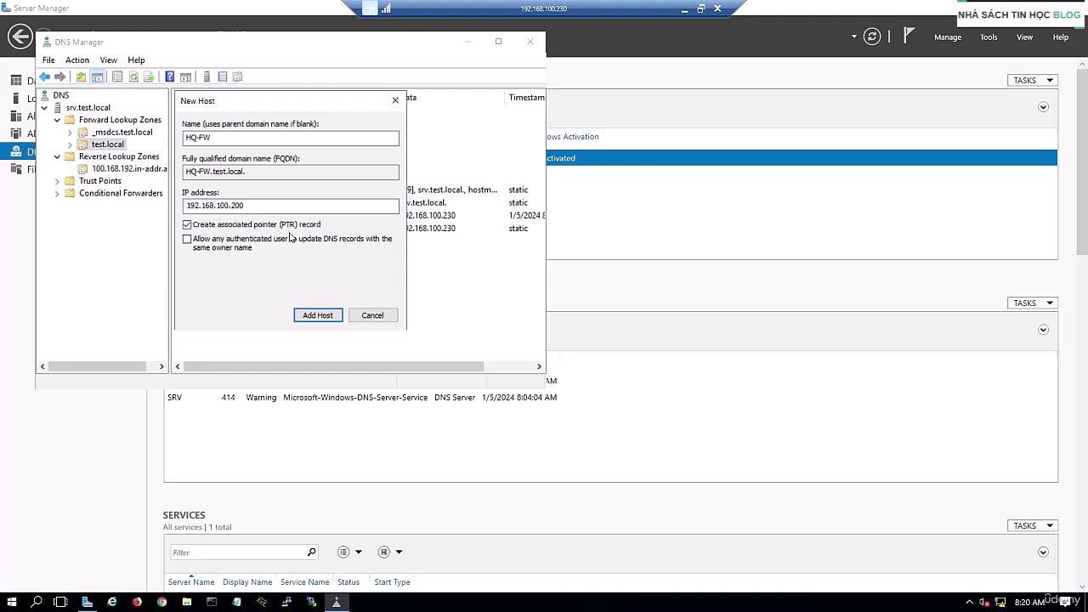
pyautogui.click(318, 315)
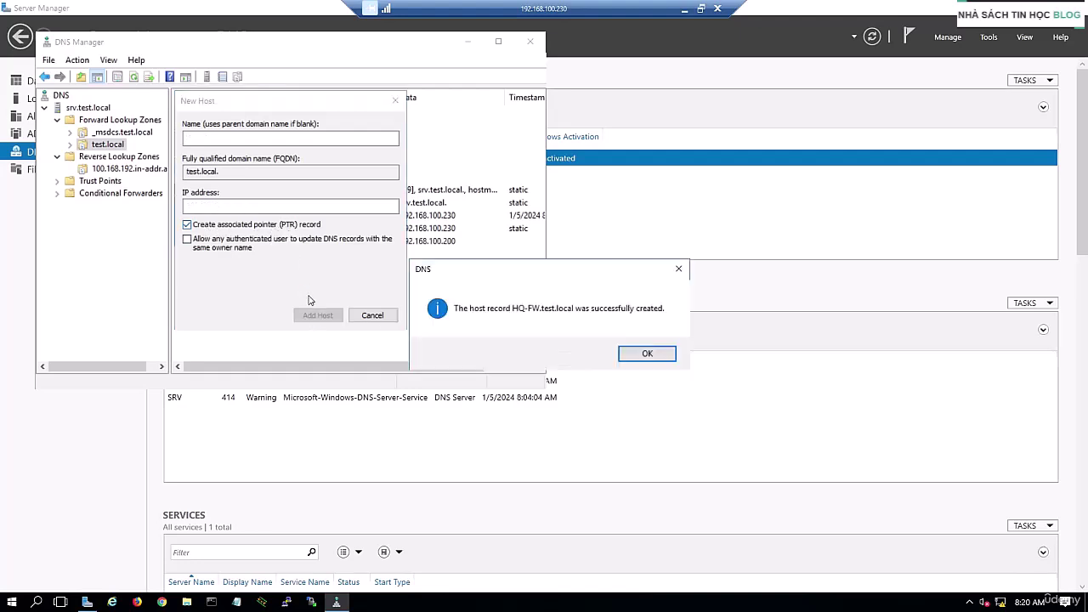
pyautogui.click(644, 355)
pyautogui.click(375, 316)
# Refresh the 192.168.100 reverse lookup zone and inspect its pointer records for HQ-FW and srv
pyautogui.click(108, 167)
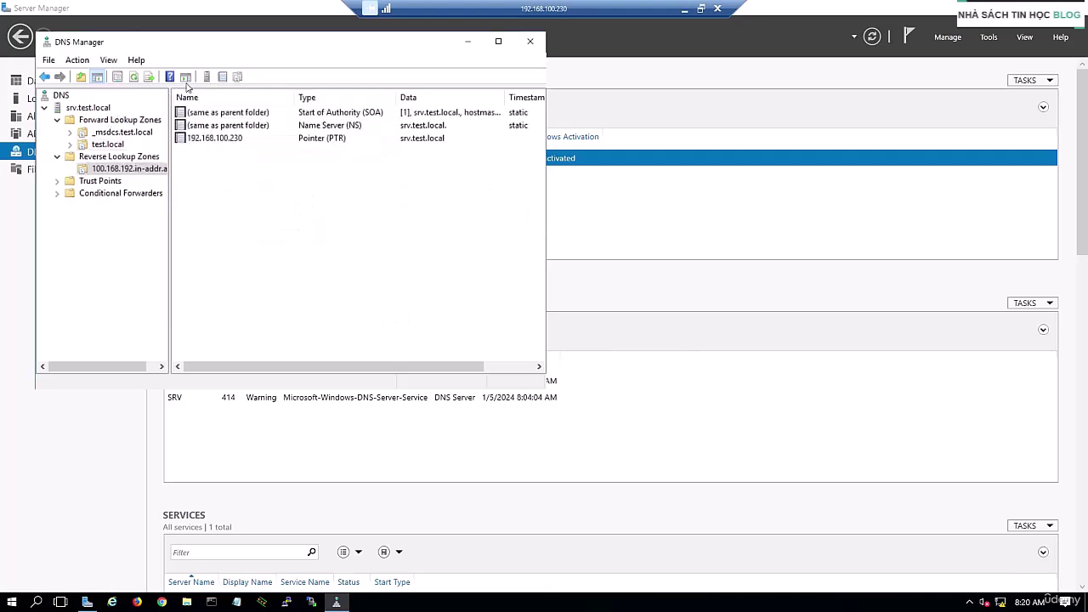
pyautogui.click(138, 77)
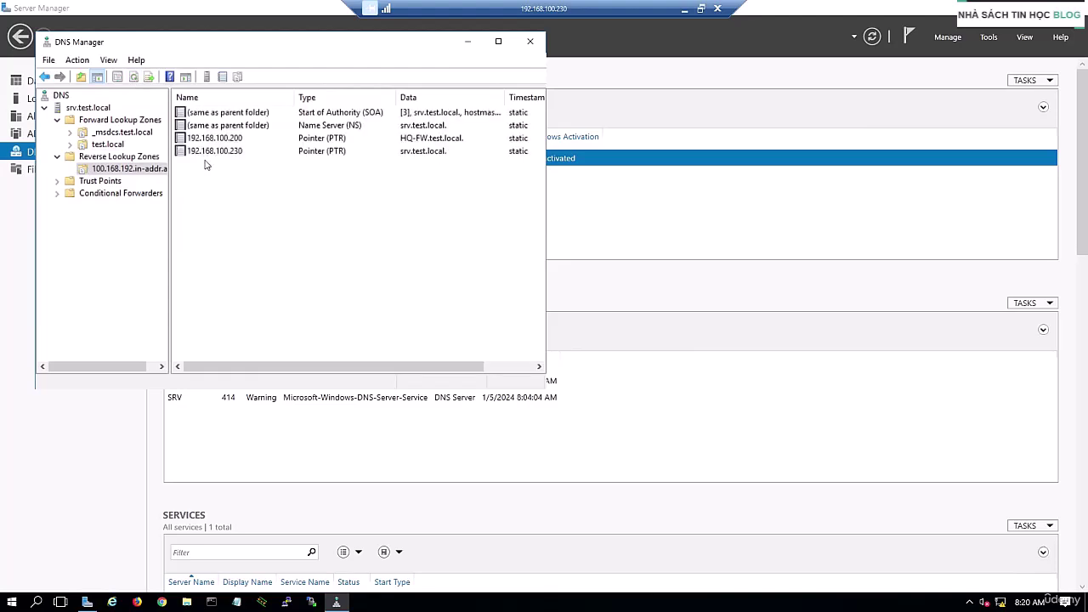
pyautogui.click(217, 153)
pyautogui.click(226, 139)
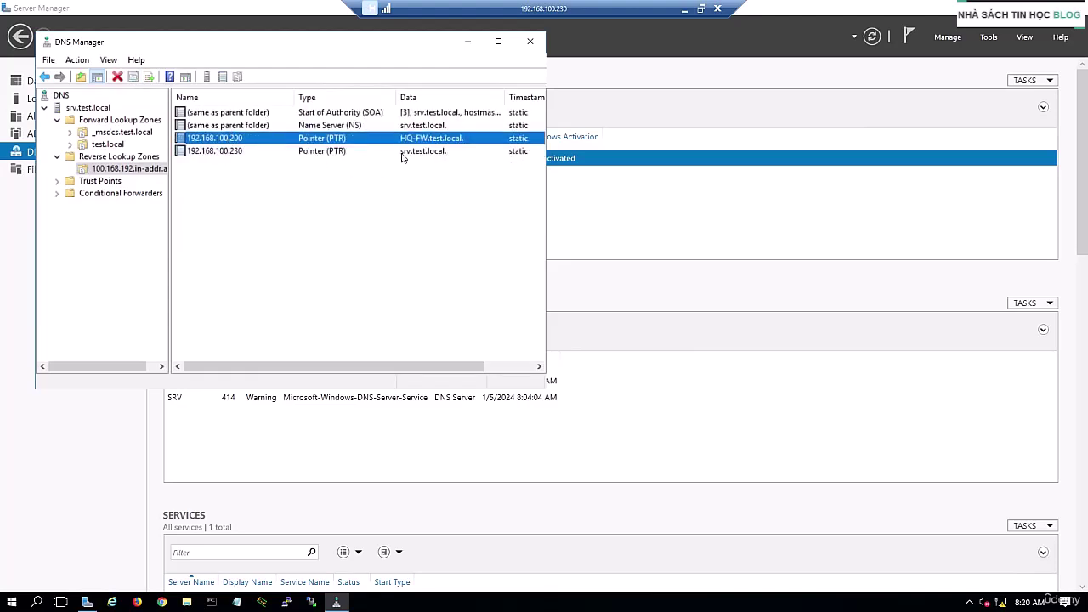
# Return to the test.local zone, launch nslookup from the DNS server, and look up HQ-FW to check its address
pyautogui.click(107, 146)
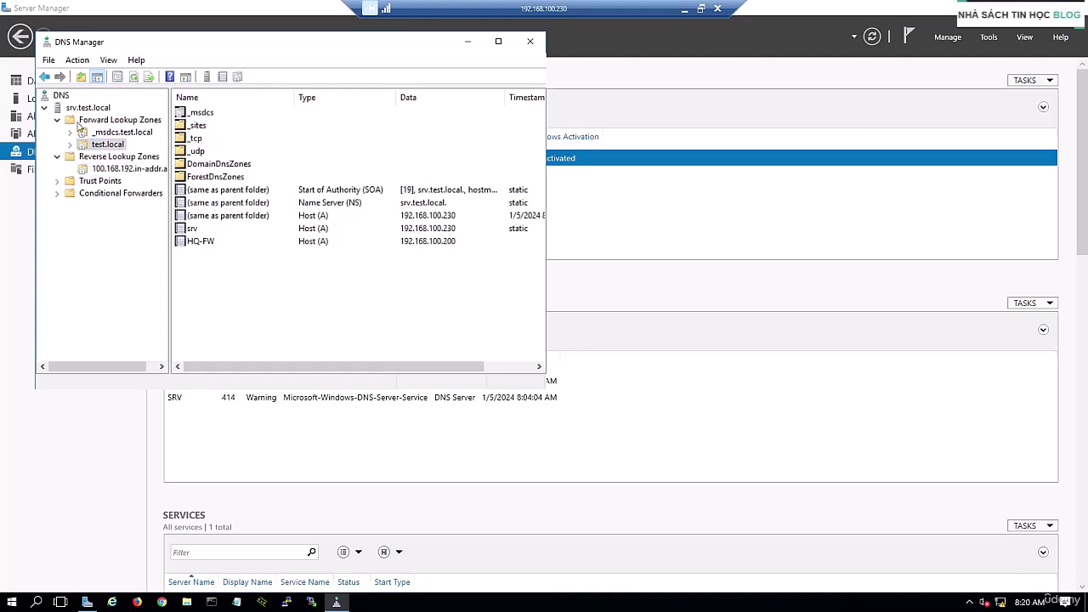
pyautogui.rightClick(77, 111)
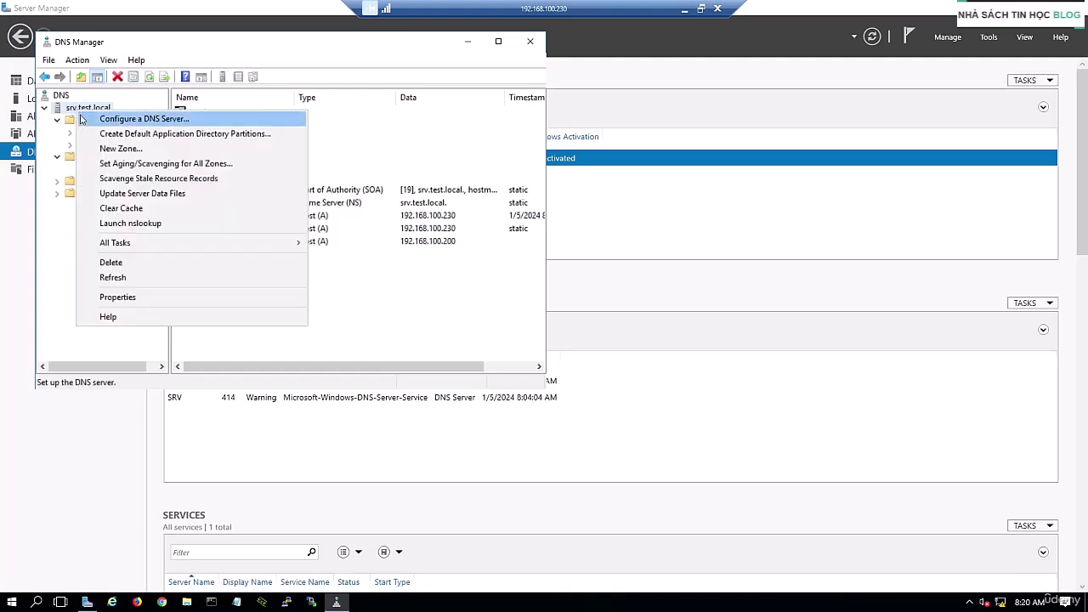
pyautogui.click(118, 224)
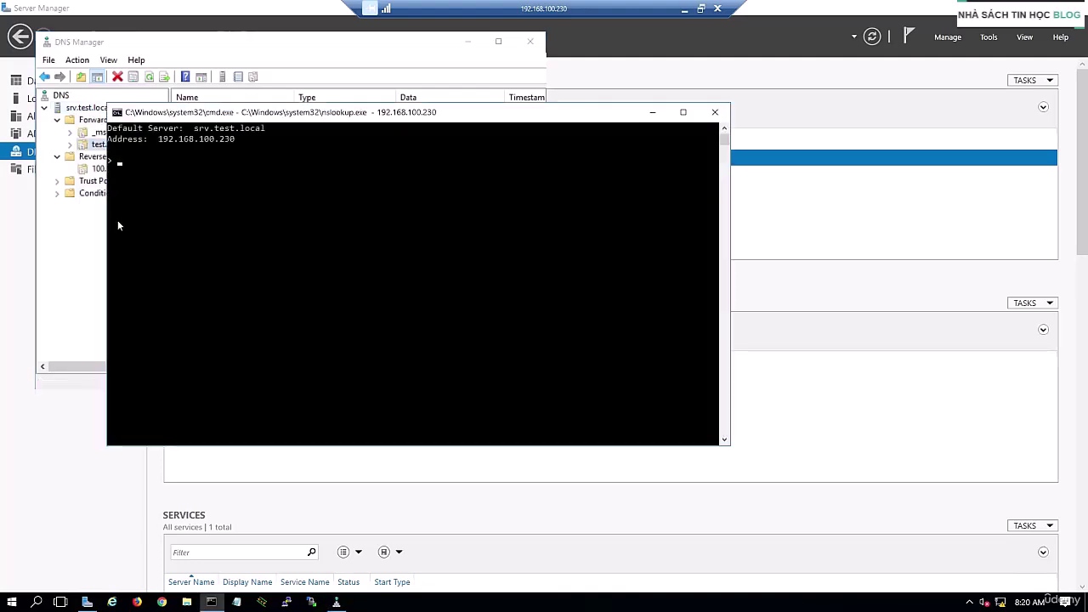
pyautogui.write('HQ-FW')
pyautogui.press('Return')
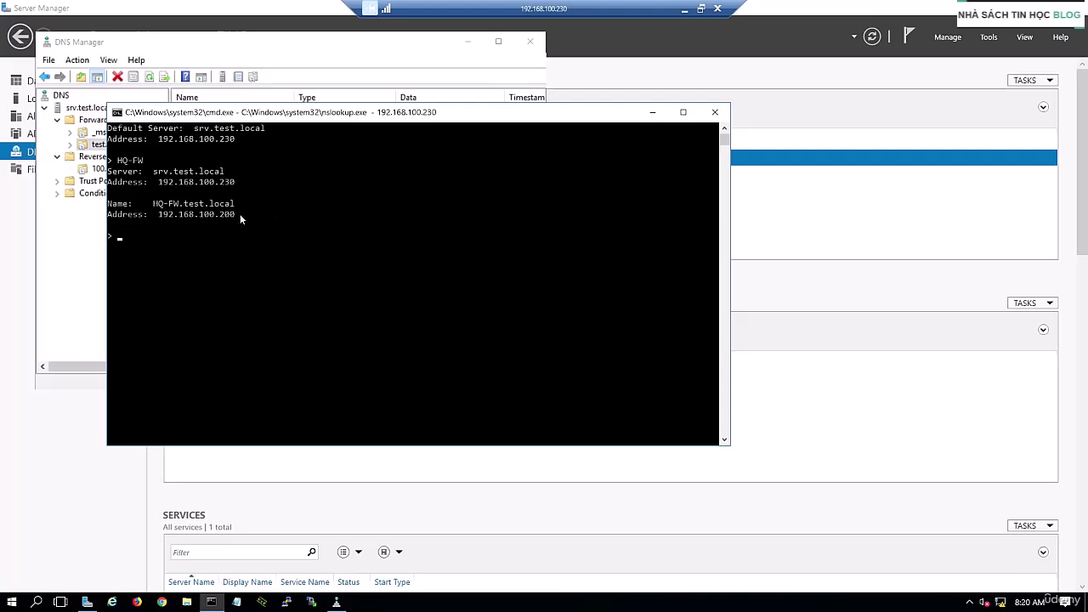
pyautogui.moveTo(243, 215); pyautogui.dragTo(166, 223)
pyautogui.click(165, 246)
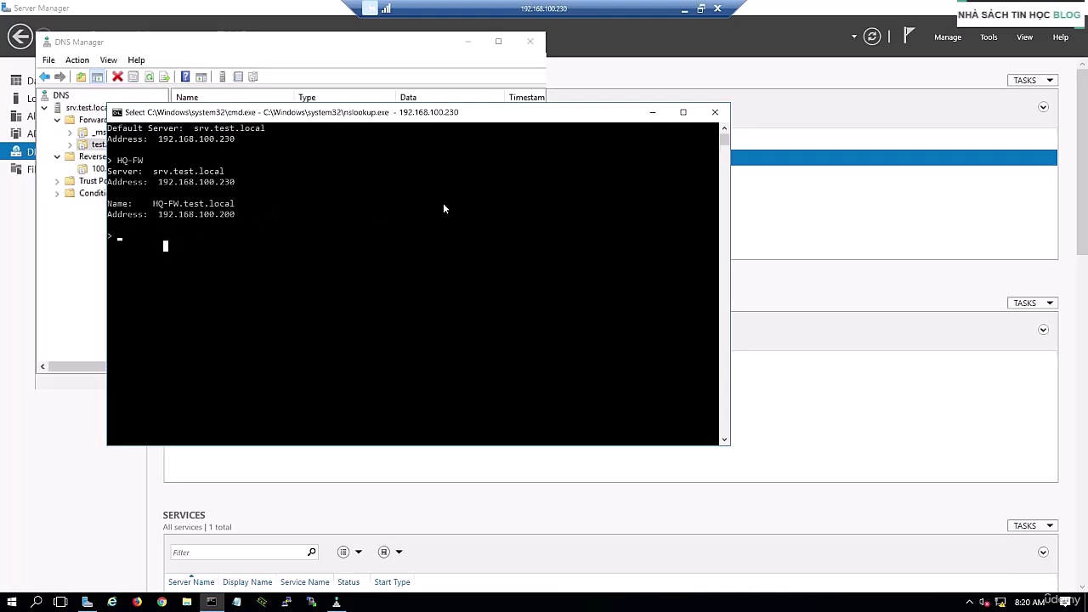
pyautogui.click(715, 112)
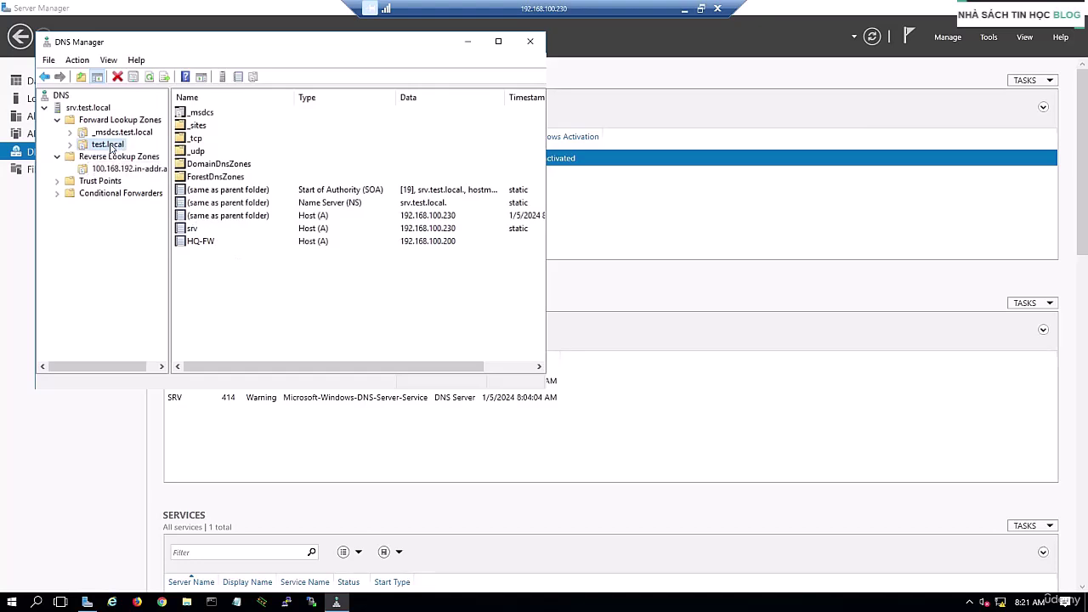
pyautogui.rightClick(237, 252)
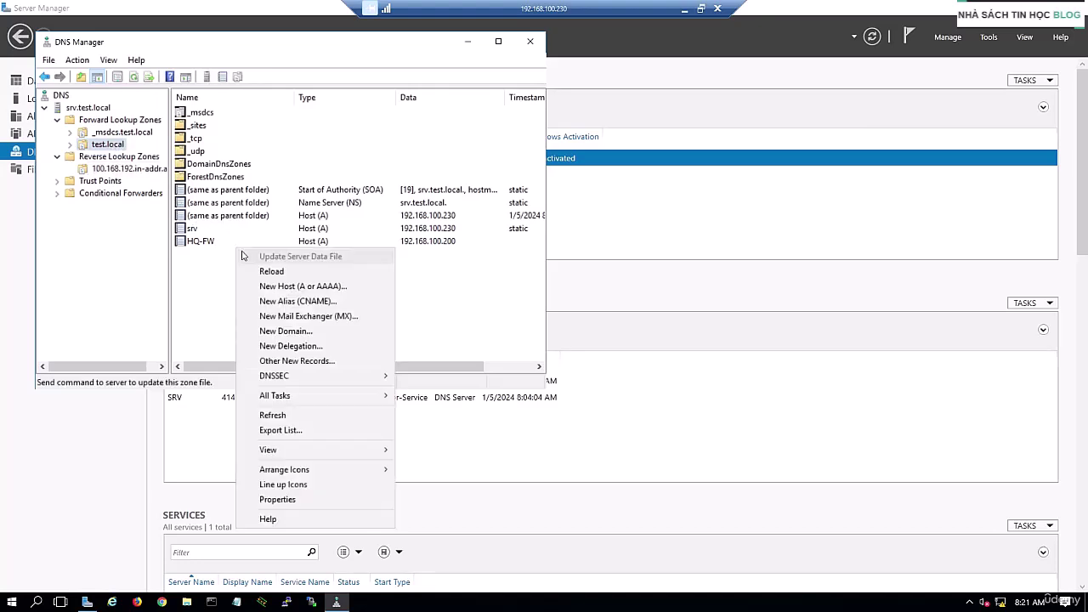
pyautogui.click(326, 290)
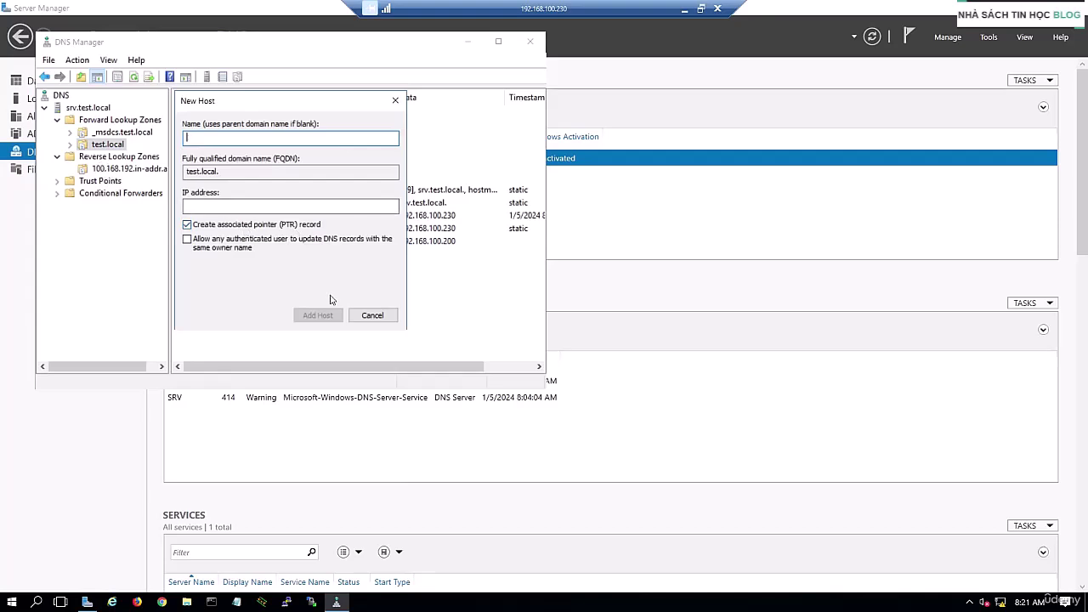
pyautogui.click(369, 316)
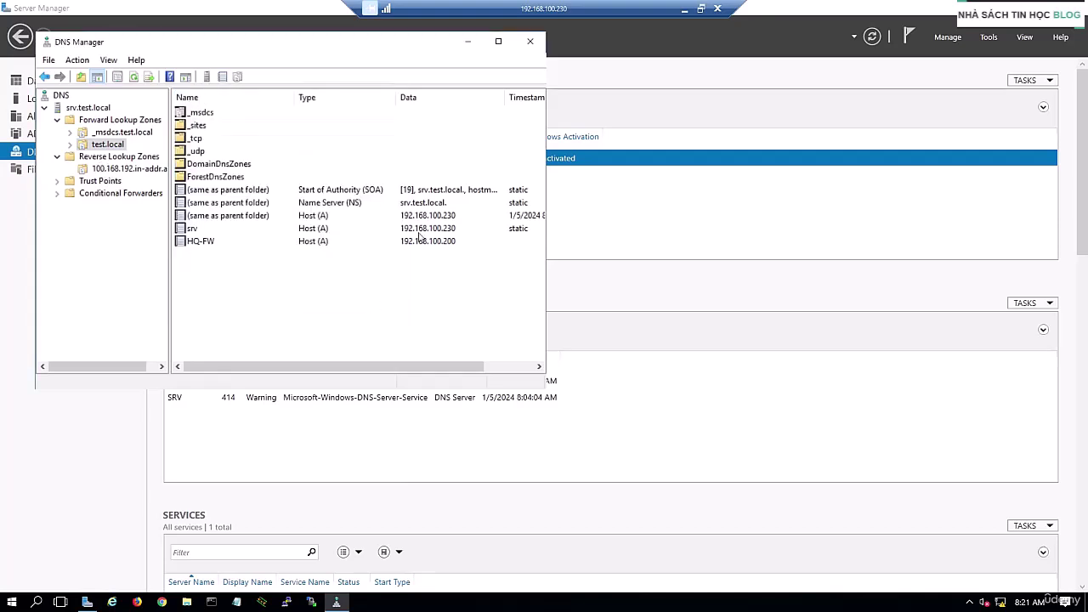
# Close DNS Manager and minimize the remote desktop session to return to the DNS-Server.pdf guide
pyautogui.click(530, 41)
pyautogui.click(682, 9)
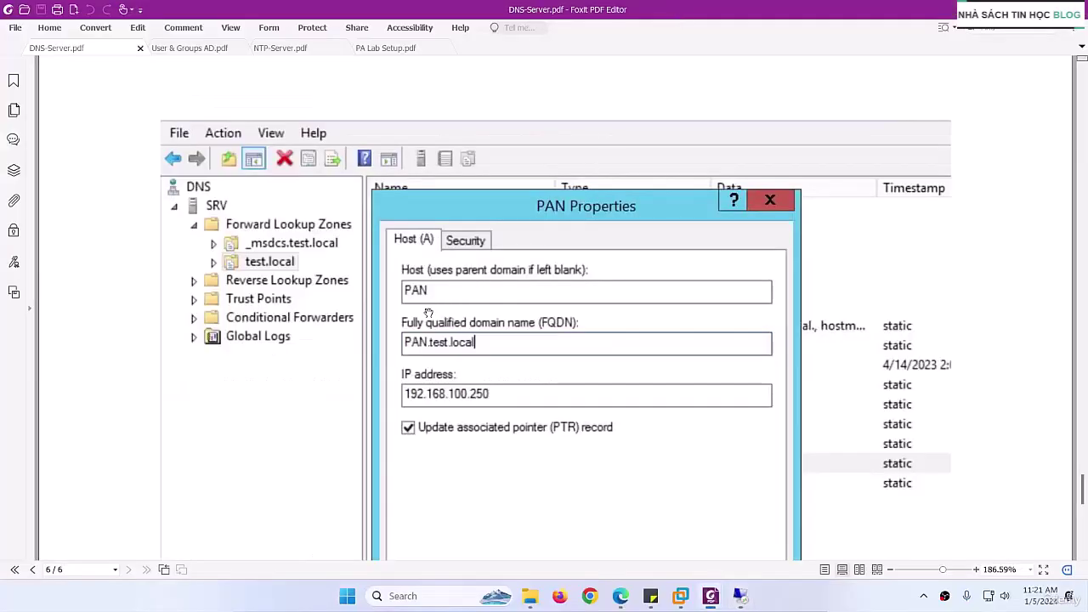